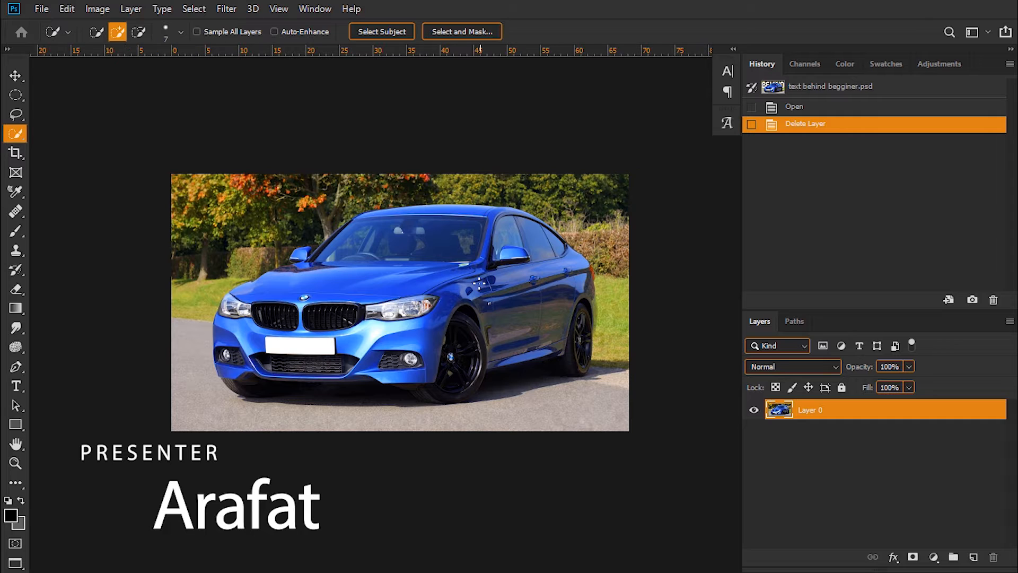
key(space)
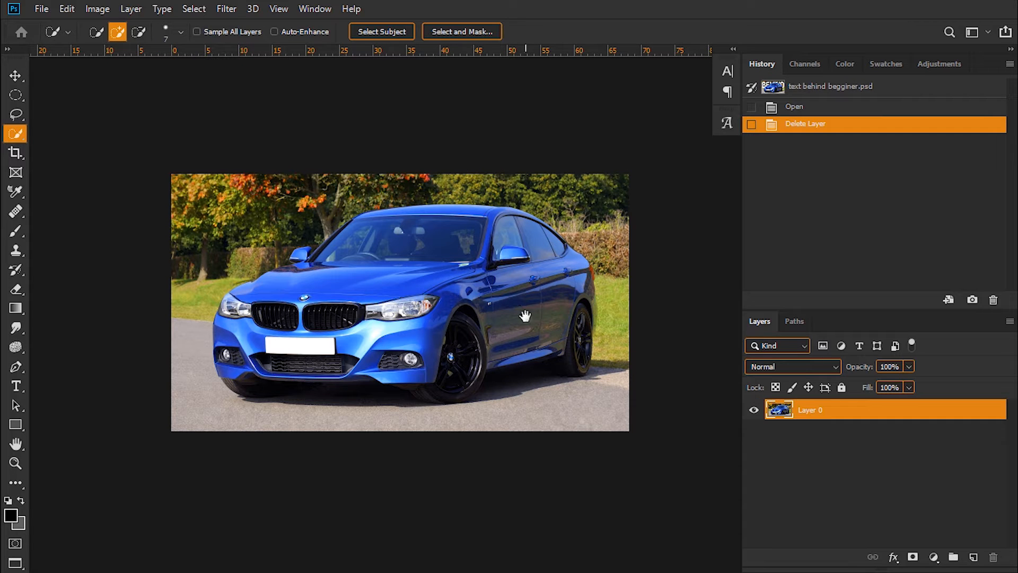
drag(525, 316, 522, 317)
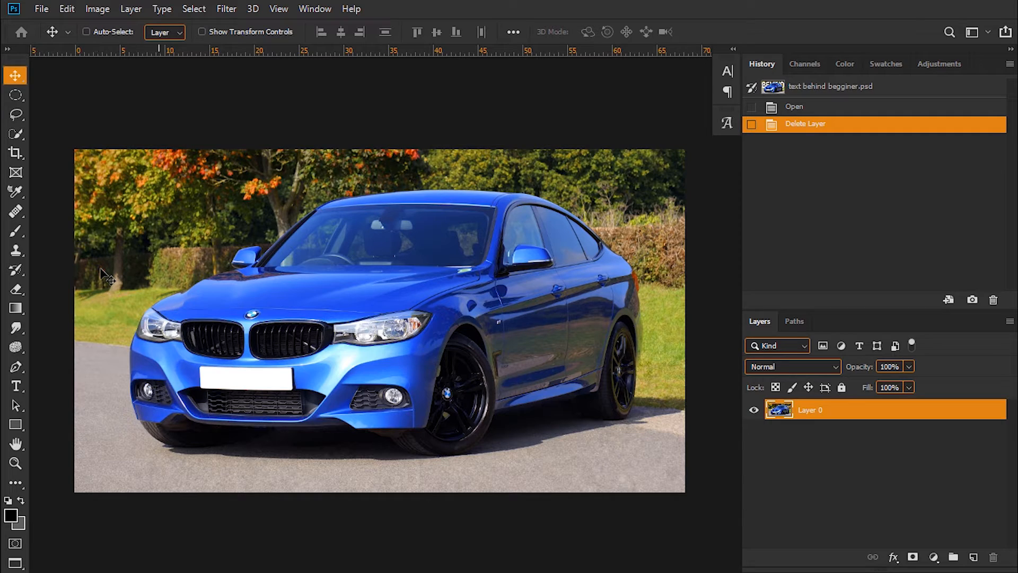
Add a horizontal text layer reading "TEST DRIVE" over the car photo
click(16, 386)
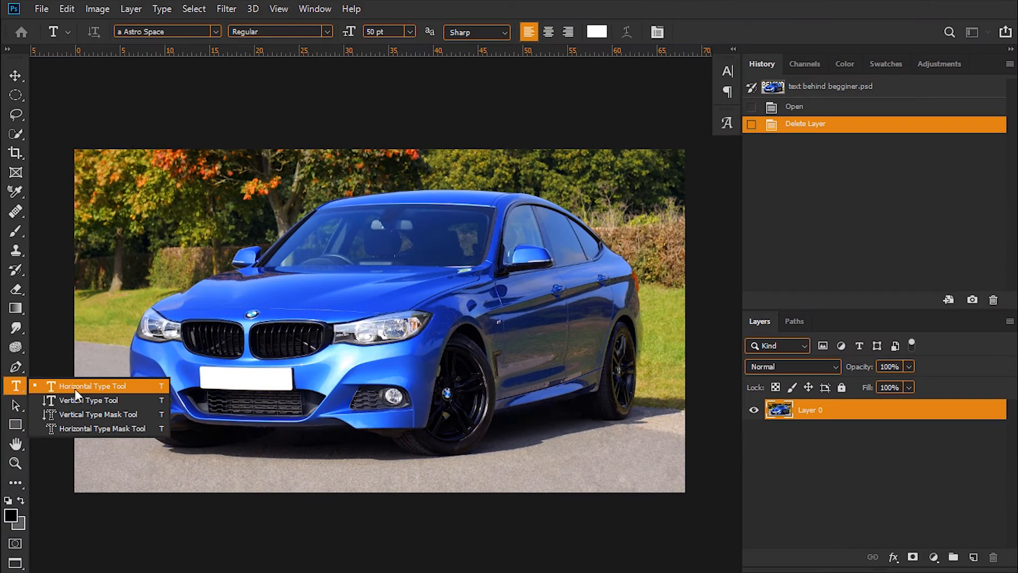
click(86, 389)
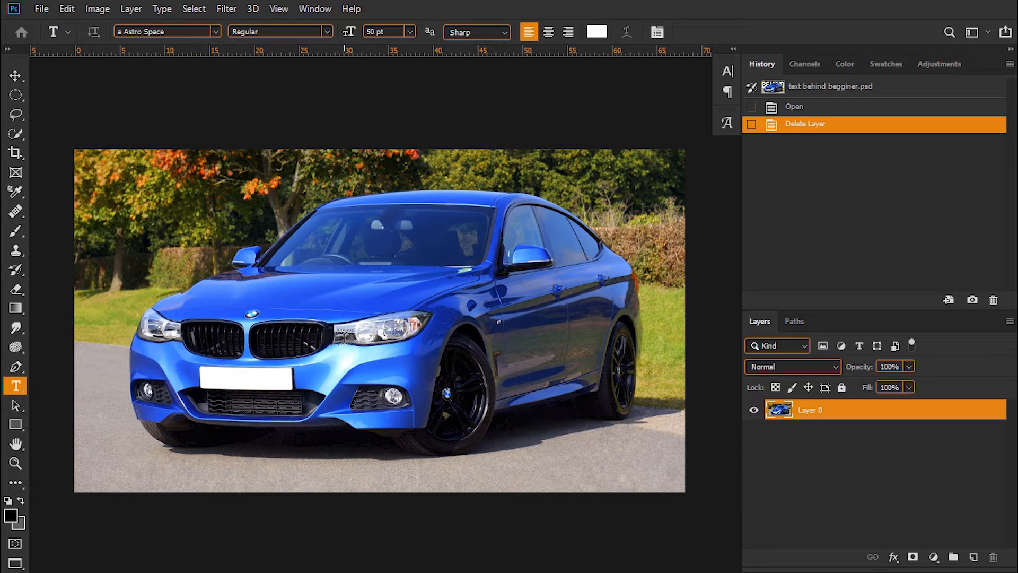
click(343, 340)
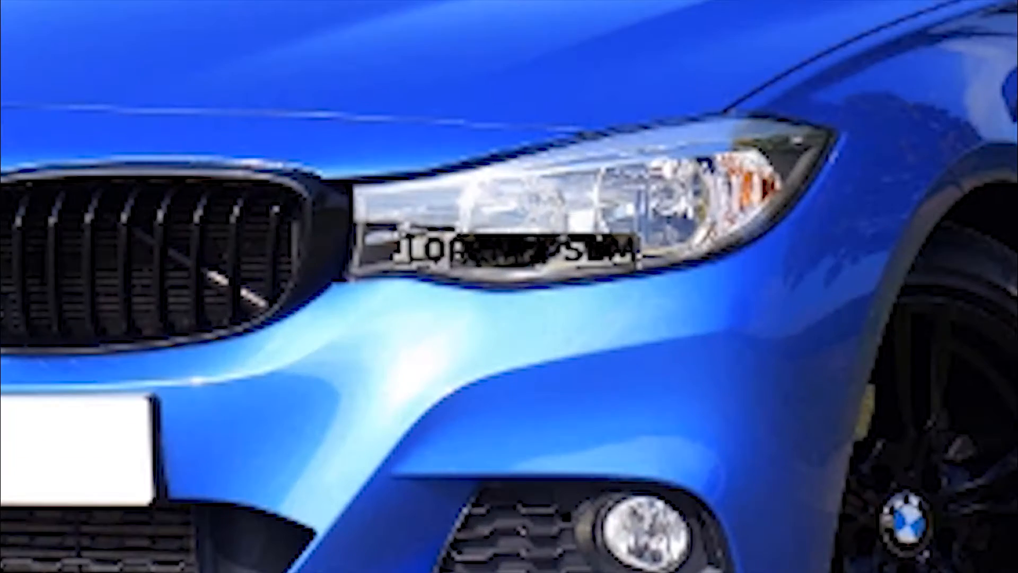
key(BackSpace)
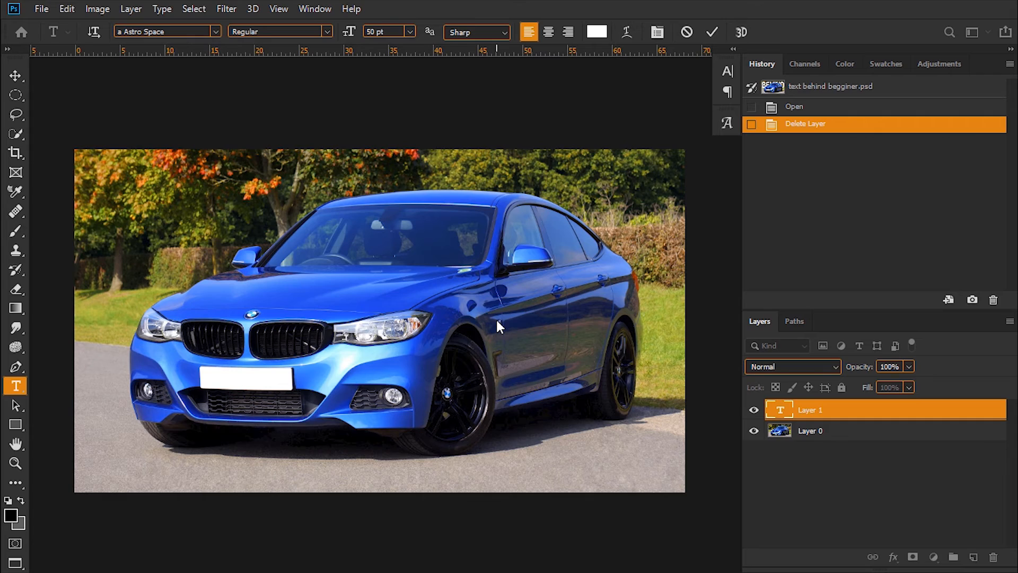
text(TES)
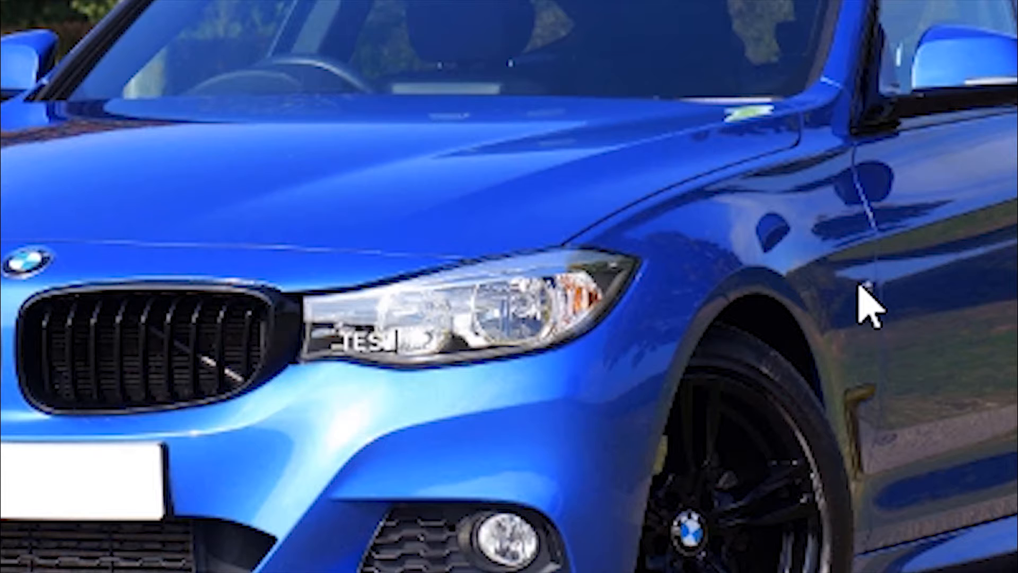
text(T DRIVE)
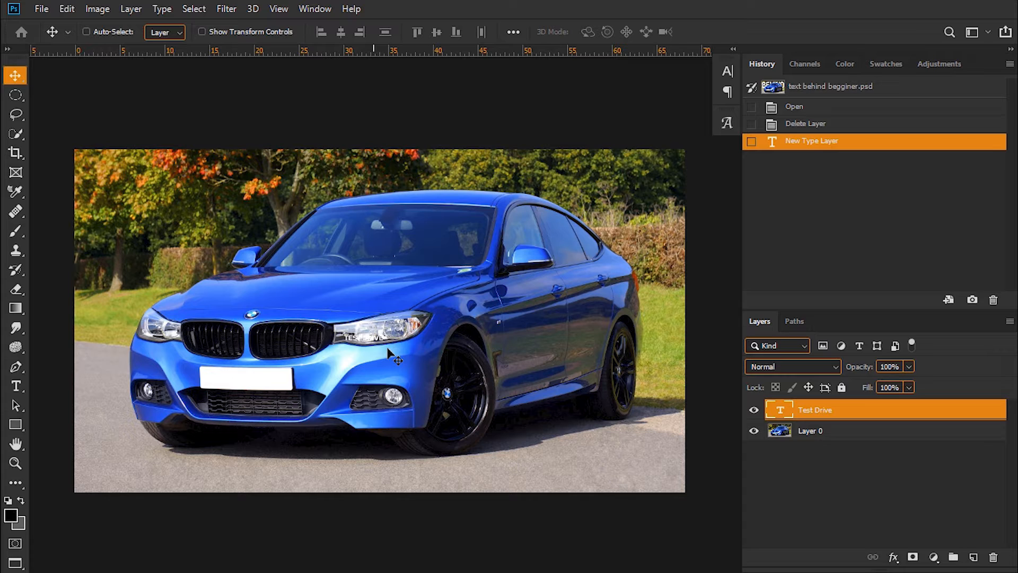
Scale the TEST DRIVE text proportionally to about 1544% and position it across the width of the car photo
key(ctrl+t)
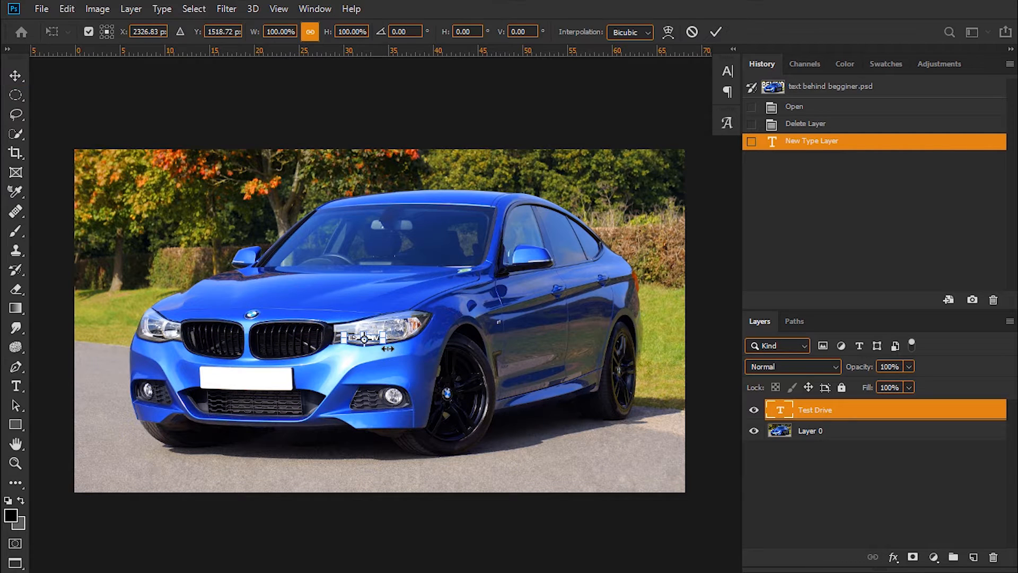
drag(388, 348, 689, 511)
drag(518, 364, 342, 323)
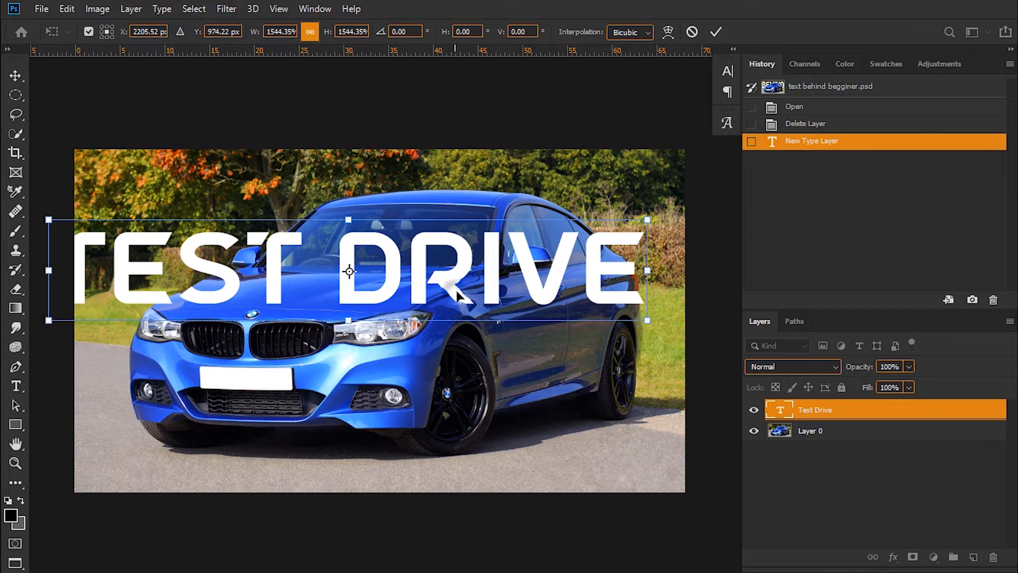
drag(453, 292, 491, 295)
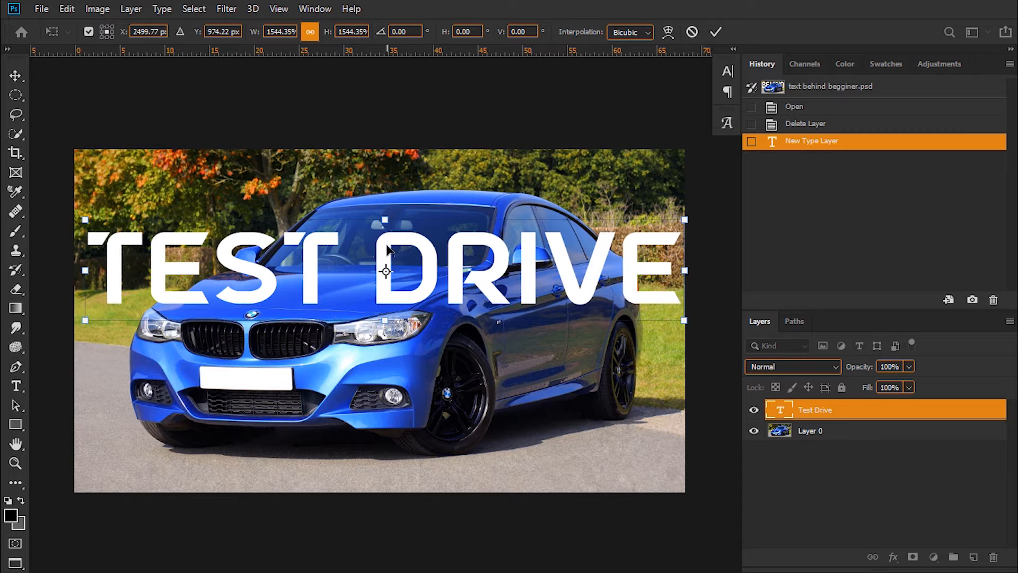
Stretch the text vertically to about 3451% height and move it up so it spans from the trees to the headlights
drag(387, 319, 398, 408)
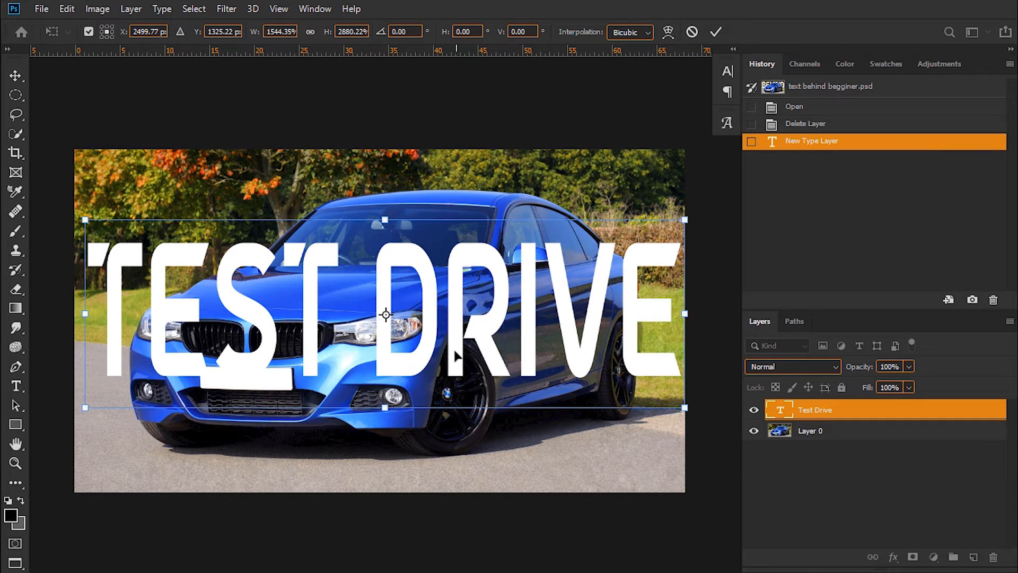
drag(455, 356, 456, 309)
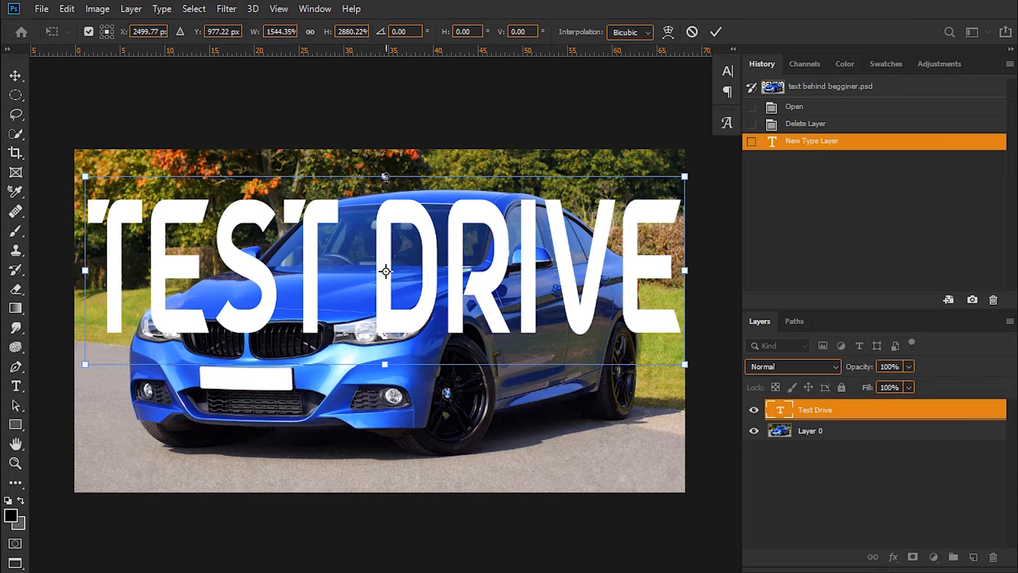
drag(385, 176, 386, 140)
click(819, 411)
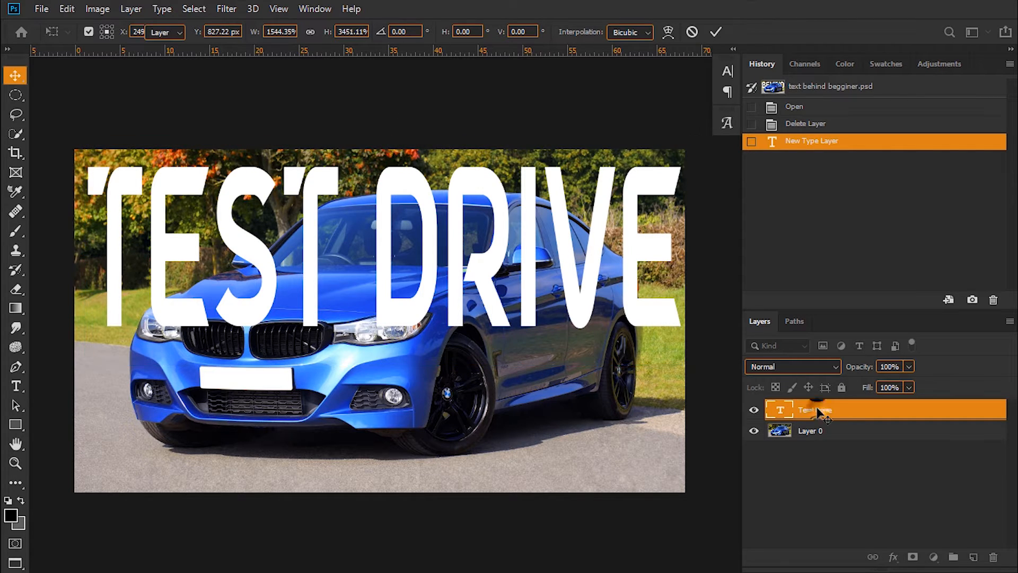
Hide the Test Drive text layer and rename the photo layer to "Car"
click(753, 413)
click(831, 436)
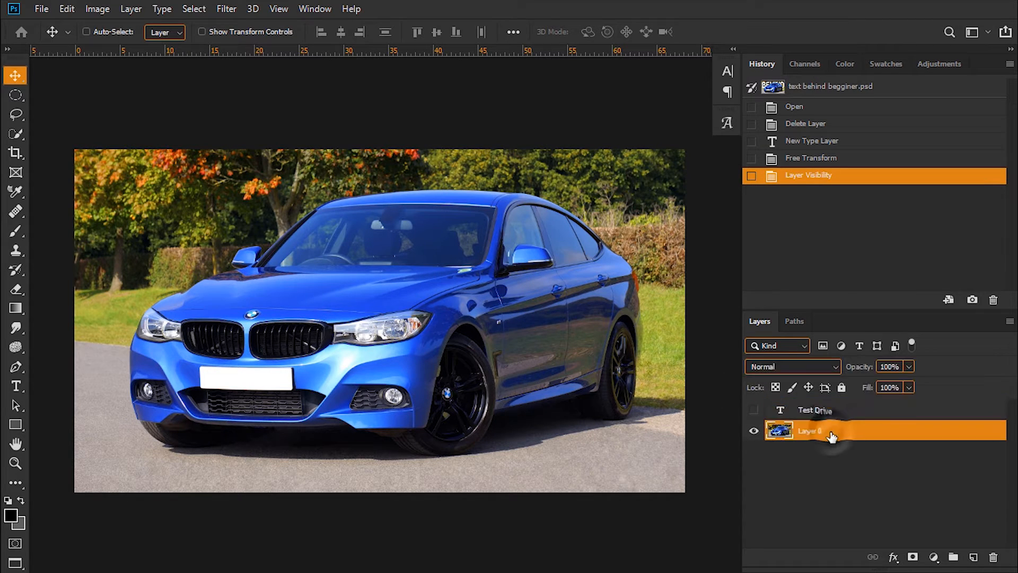
double_click(810, 431)
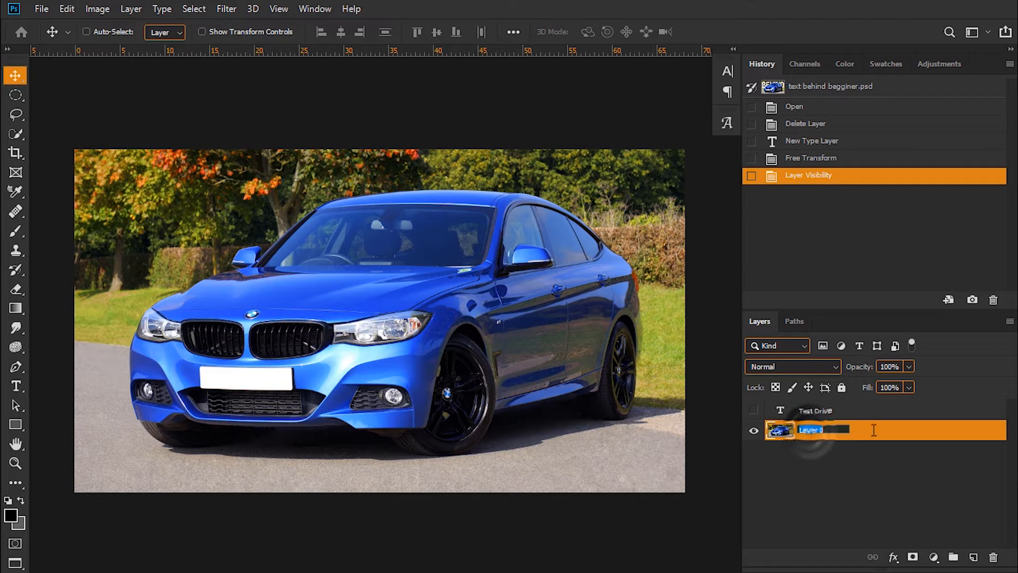
text(Car)
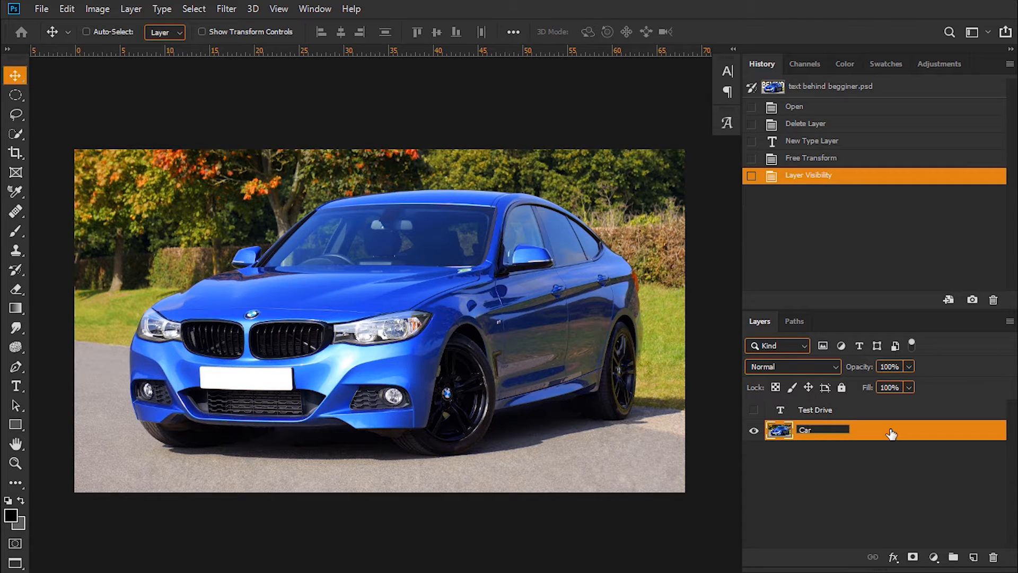
key(Return)
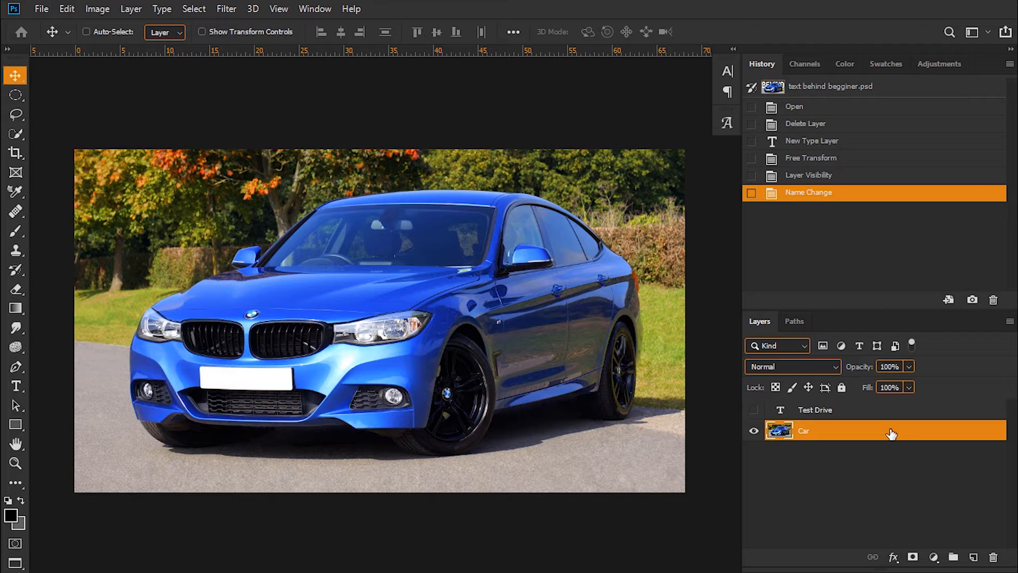
Duplicate the Car layer and select the car on the copy with automatic subject selection
drag(891, 433, 974, 557)
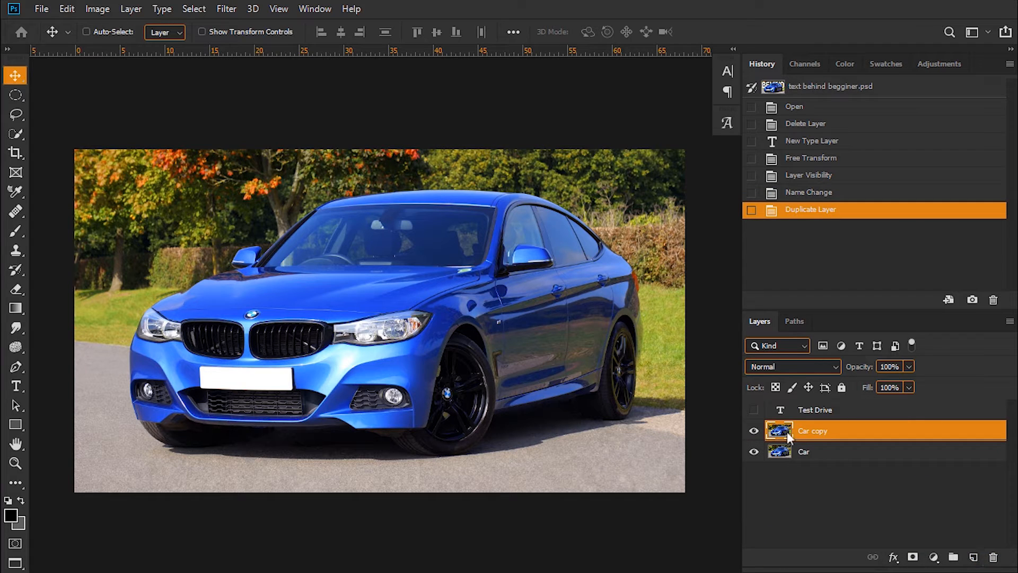
click(202, 13)
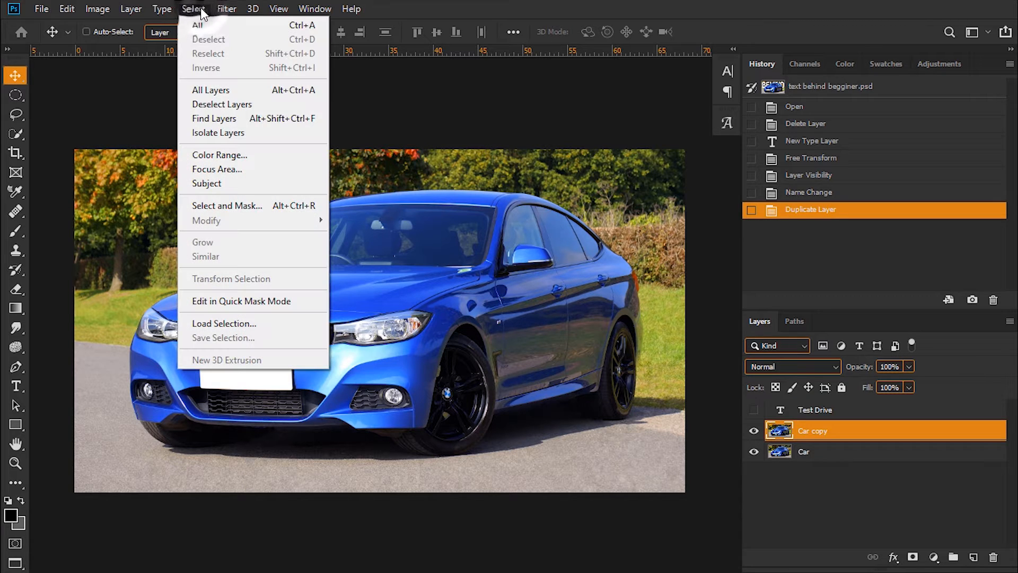
click(227, 184)
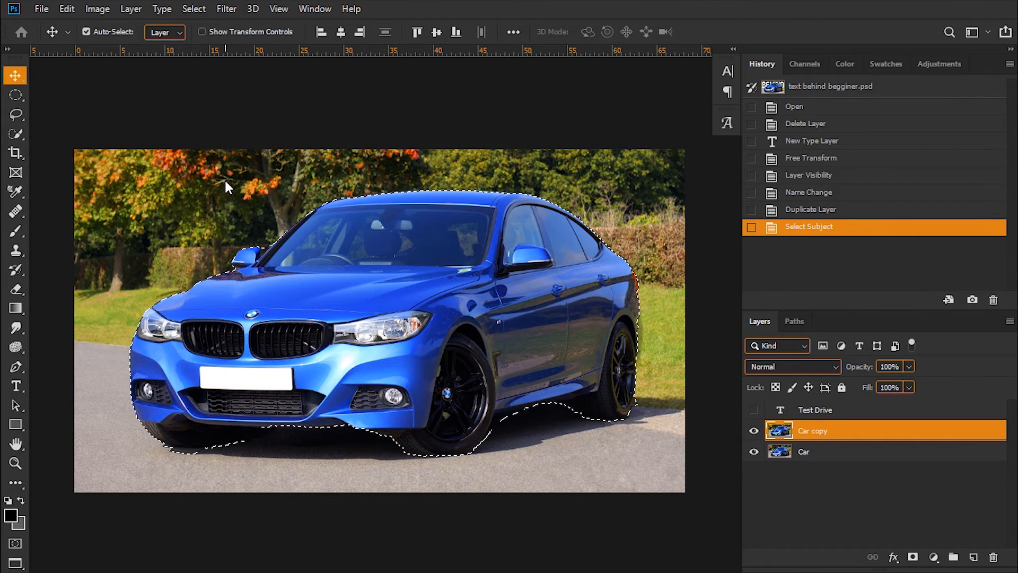
Subtract the background gap between the side mirror and the windshield pillar from the selection with the Quick Selection tool
key(ctrl+plus)
key(ctrl+plus)
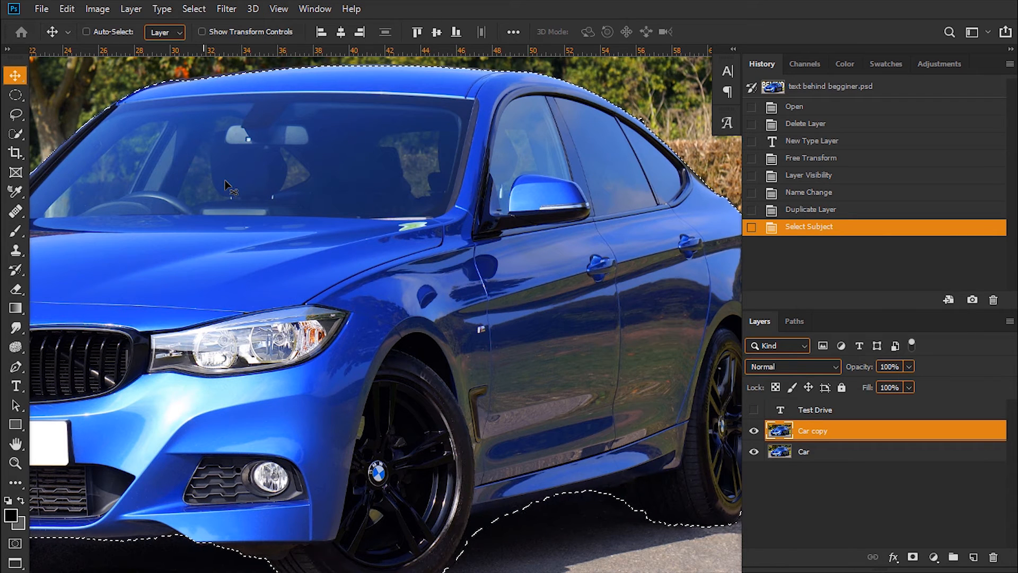
drag(91, 123, 452, 196)
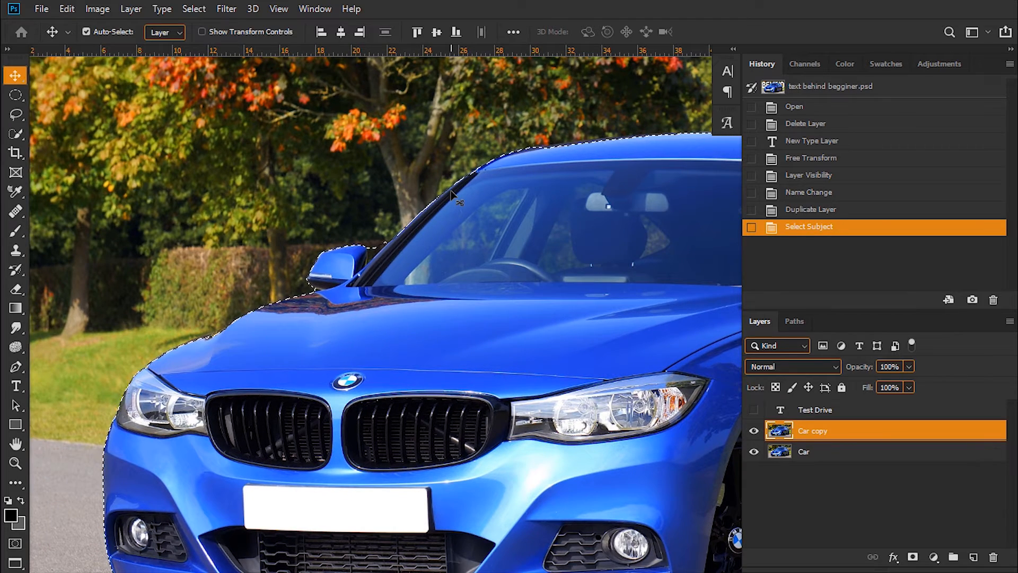
key(ctrl+plus)
key(ctrl+plus)
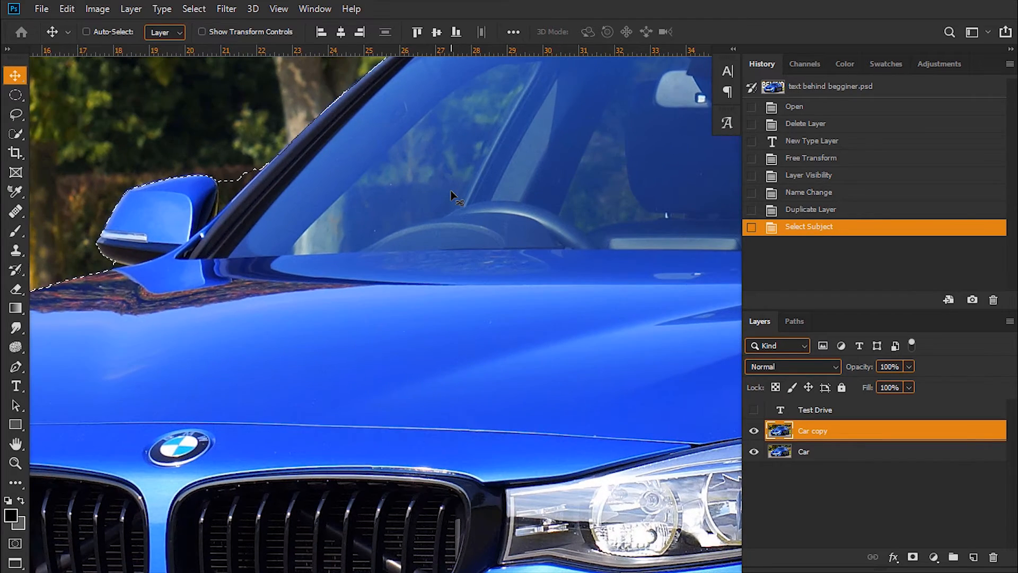
drag(217, 167, 295, 302)
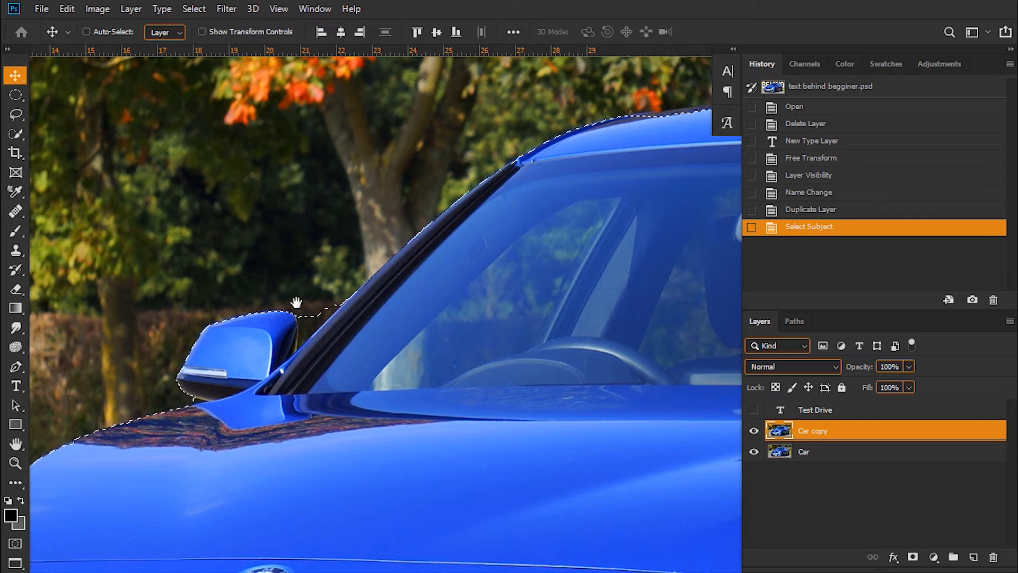
key(ctrl+plus)
key(ctrl+plus)
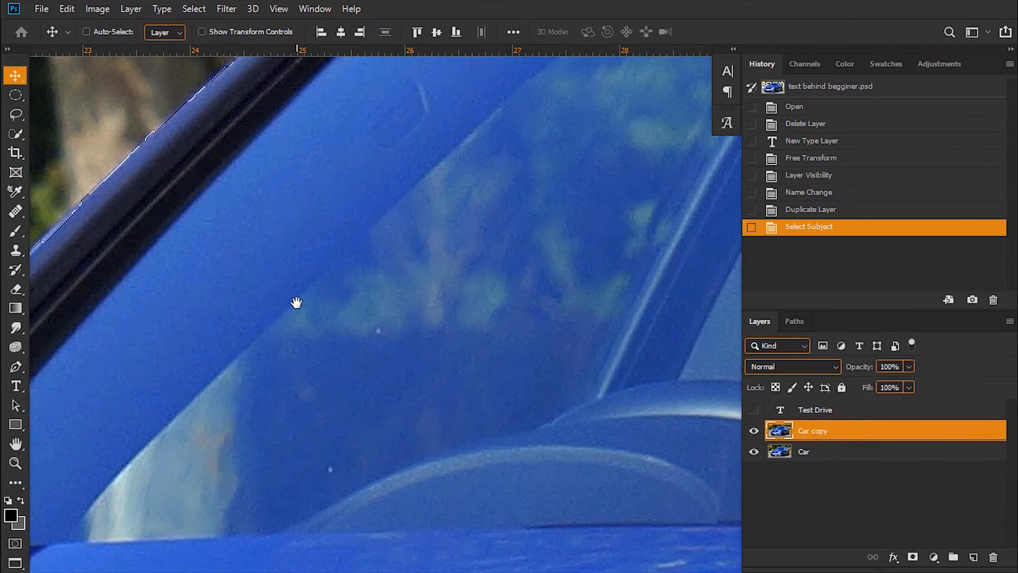
drag(112, 192, 620, 151)
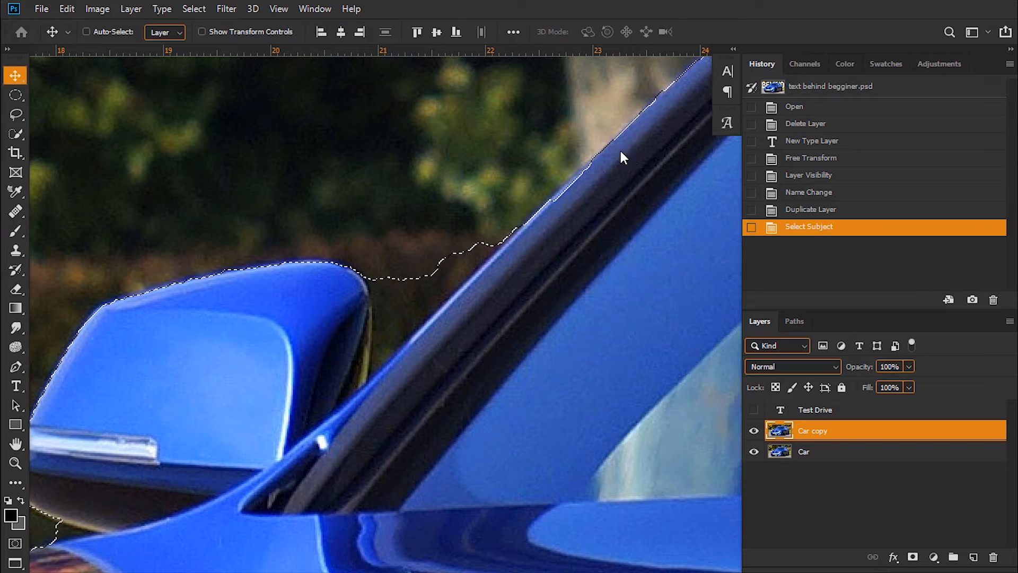
click(14, 135)
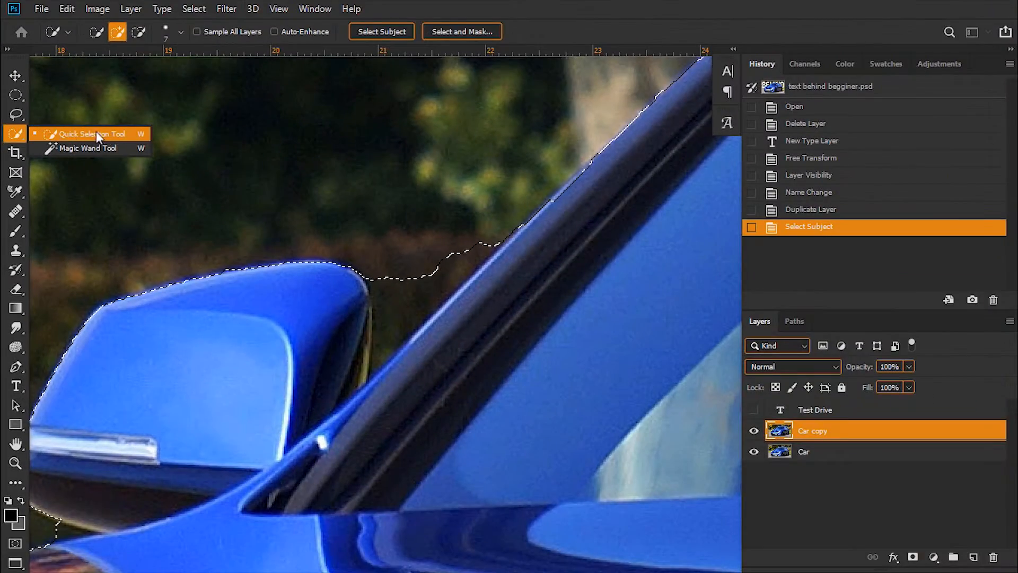
click(286, 223)
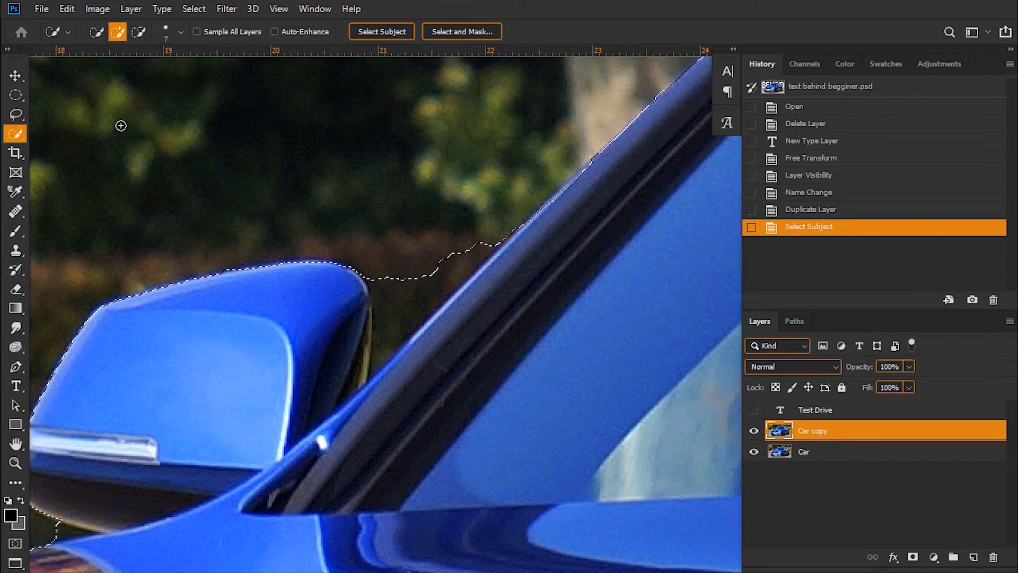
click(138, 32)
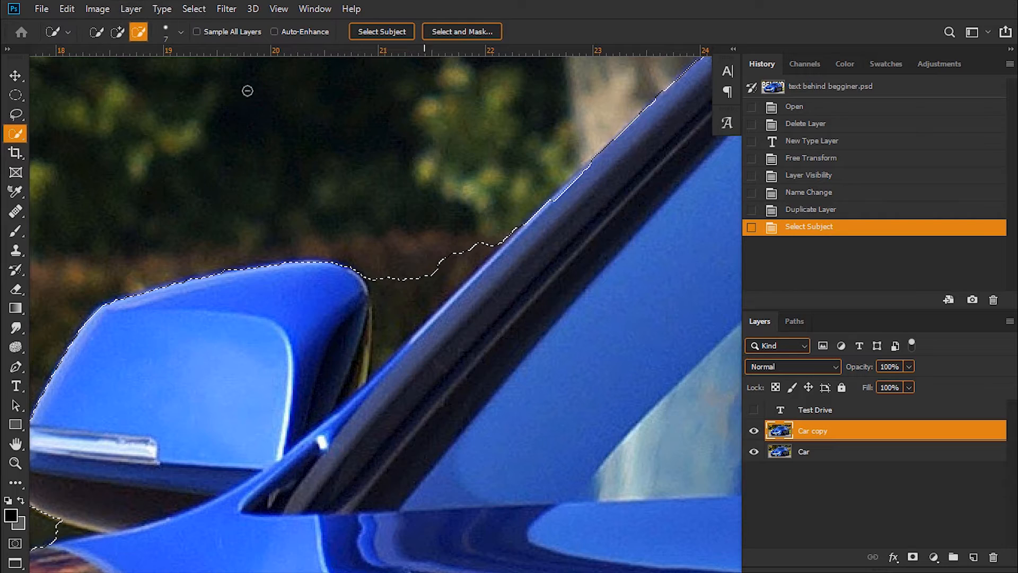
mouse_move(479, 225)
mouse_down()
mouse_move(431, 273)
mouse_move(444, 271)
mouse_up()
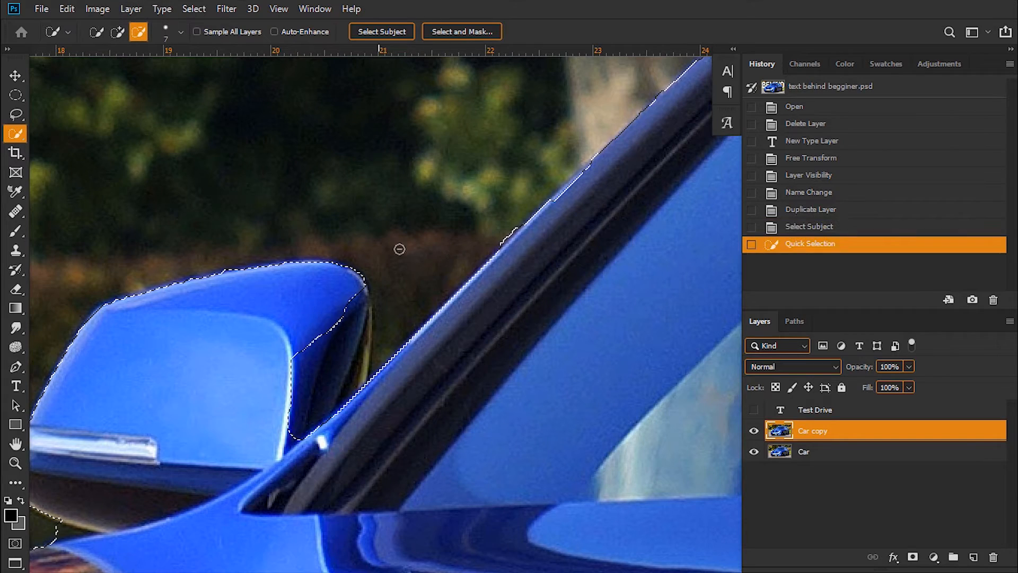
Add the side mirror's dark inner edge back to the car selection
click(121, 33)
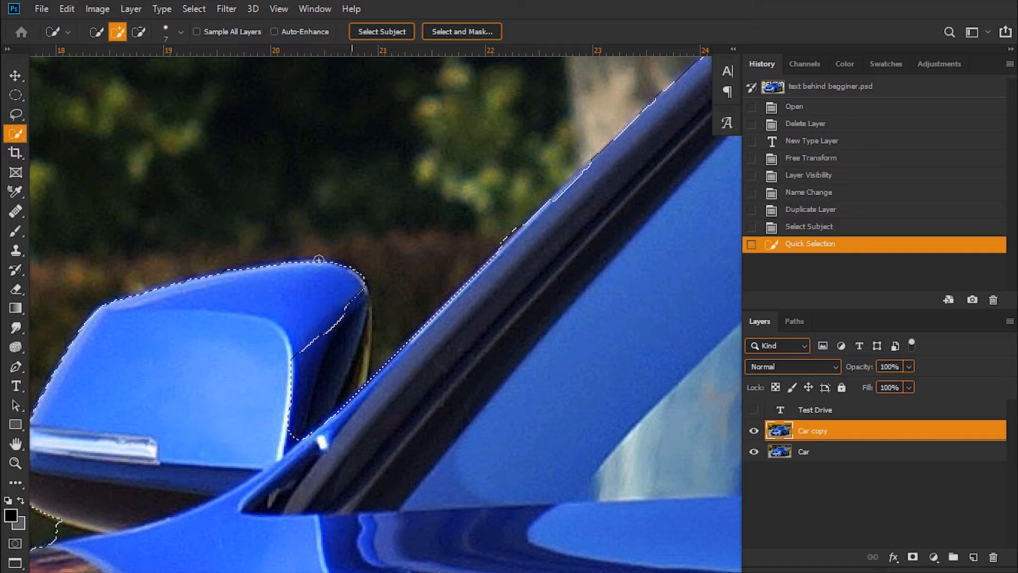
mouse_move(366, 289)
mouse_down()
mouse_move(340, 409)
mouse_move(321, 431)
mouse_move(280, 381)
mouse_move(282, 345)
mouse_move(310, 362)
mouse_move(342, 342)
mouse_move(359, 376)
mouse_move(354, 419)
mouse_up()
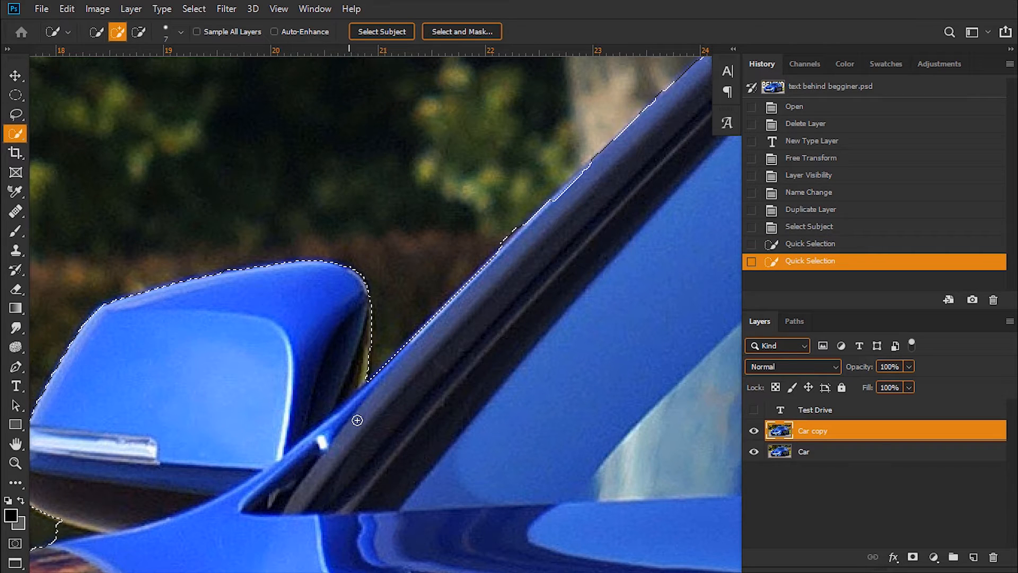
Subtract the small background patch between the underside of the side mirror and the hood from the selection
drag(136, 466, 364, 357)
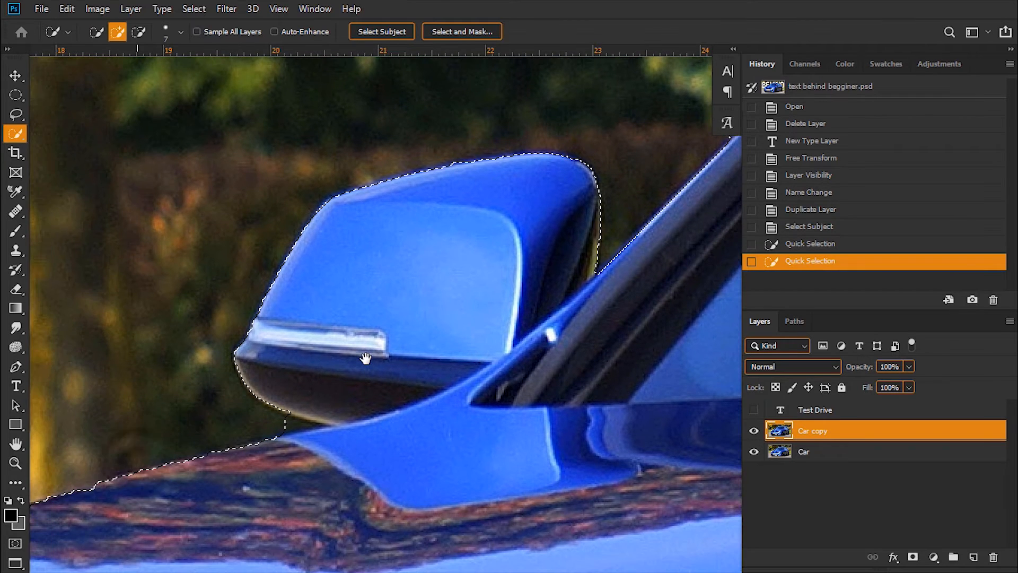
click(132, 33)
drag(286, 421, 305, 425)
Subtract the background strip along the front part of the car's roof edge from the selection
drag(614, 197, 323, 336)
mouse_move(554, 262)
mouse_down()
mouse_move(343, 363)
mouse_move(265, 430)
mouse_up()
drag(600, 166, 132, 318)
drag(687, 249, 268, 371)
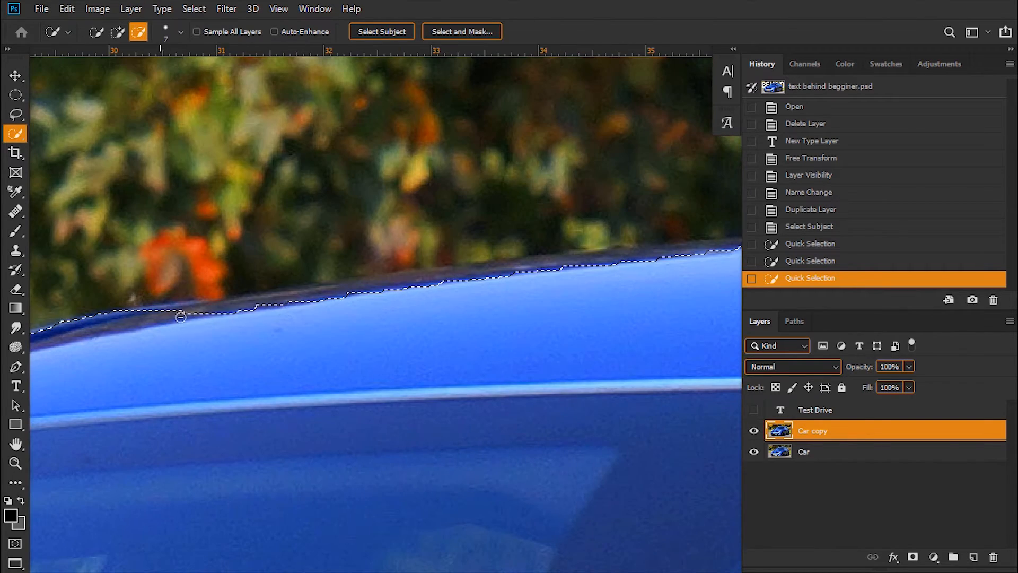
drag(183, 317, 309, 302)
Add the missed strips along the middle of the car's roof edge to the selection
drag(145, 318, 705, 252)
drag(642, 294, 90, 291)
drag(158, 253, 268, 254)
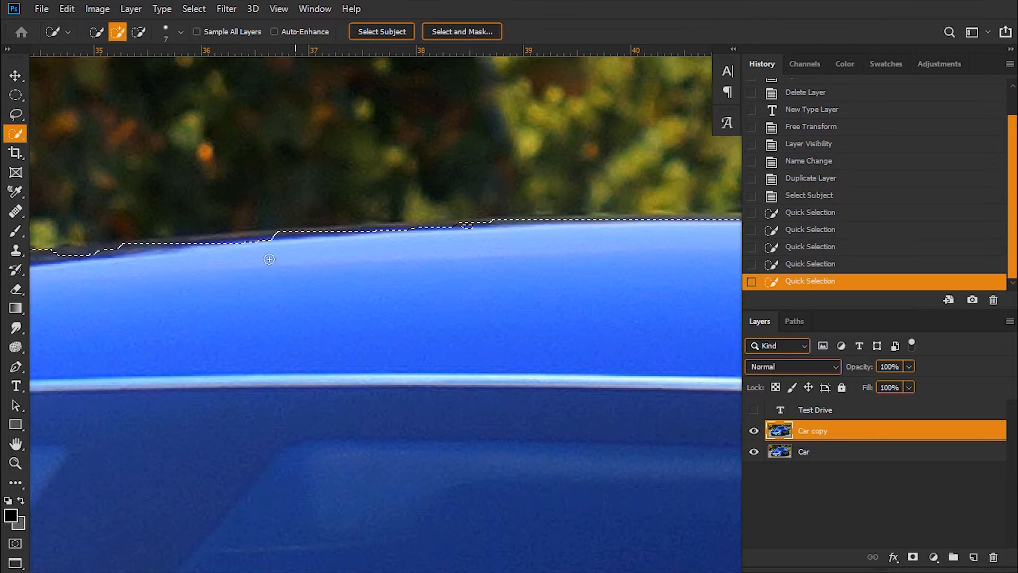
drag(181, 246, 298, 234)
Subtract the small background bump along the sloping rear roofline above the back side window from the selection
drag(674, 255, 167, 300)
drag(640, 440, 182, 263)
click(138, 33)
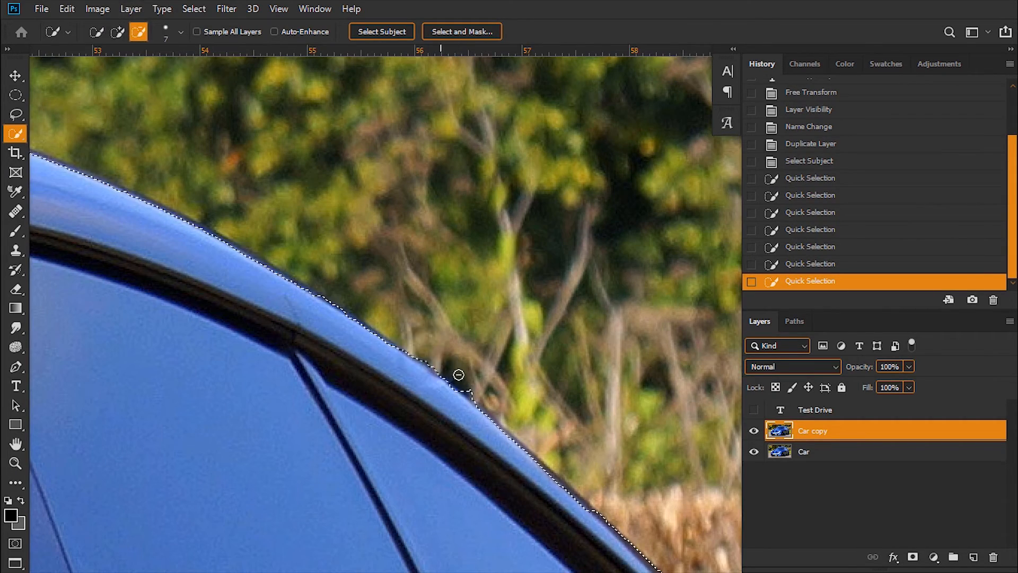
drag(457, 375, 430, 360)
Add the missed part of the orange tail light to the car selection
drag(491, 416, 148, 79)
mouse_move(615, 536)
mouse_down()
mouse_move(225, 291)
mouse_move(164, 140)
mouse_up()
click(117, 33)
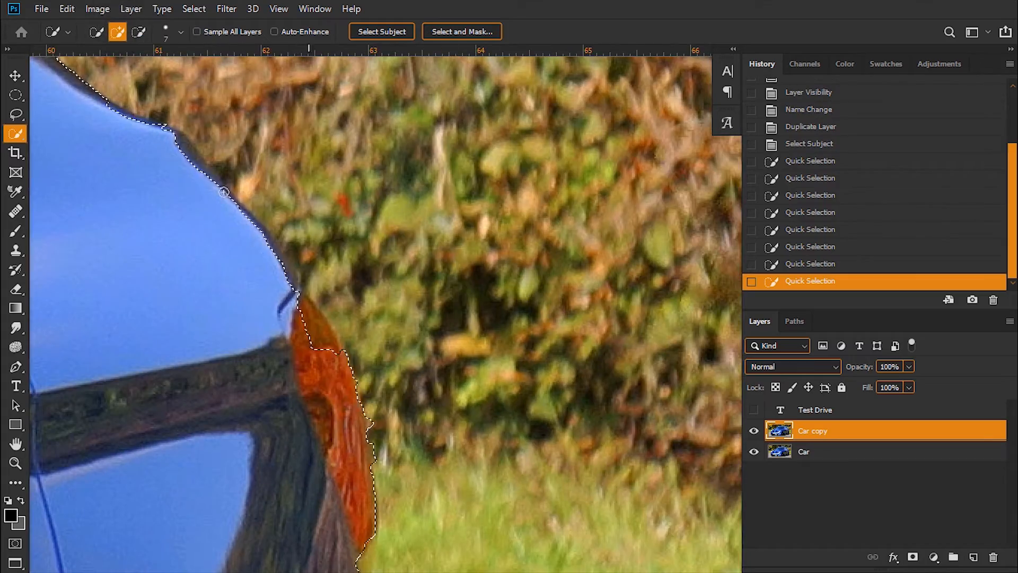
drag(339, 396, 351, 445)
Examine the selection outline around the rear bumper, the wheels and the whole car
drag(351, 557, 381, 230)
drag(392, 430, 461, 330)
scroll(462, 331, down, 3)
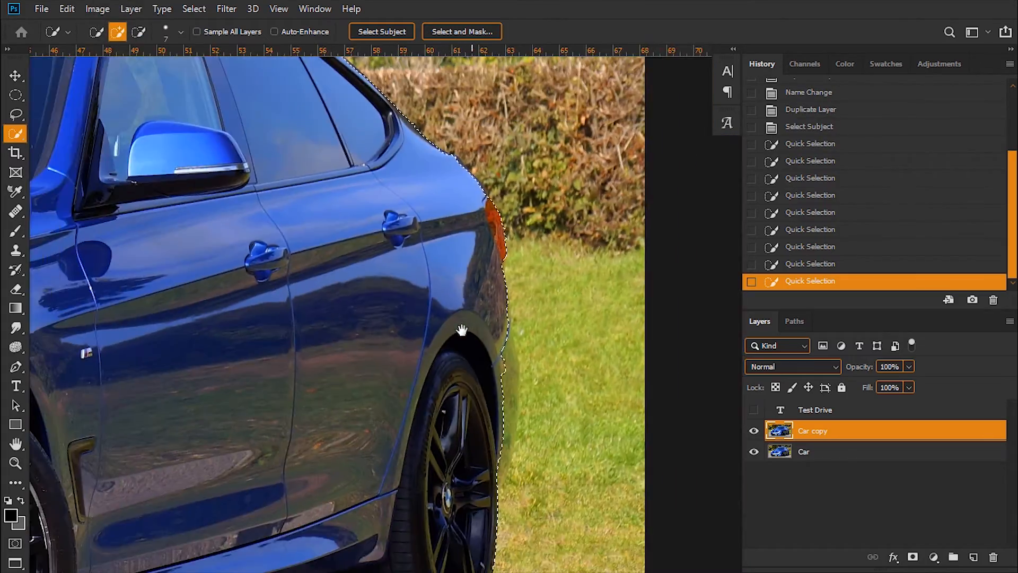
mouse_move(230, 354)
mouse_down()
mouse_move(359, 363)
mouse_move(689, 340)
mouse_up()
drag(72, 359, 381, 325)
scroll(574, 244, down, 2)
drag(574, 244, 322, 275)
scroll(322, 276, down, 1)
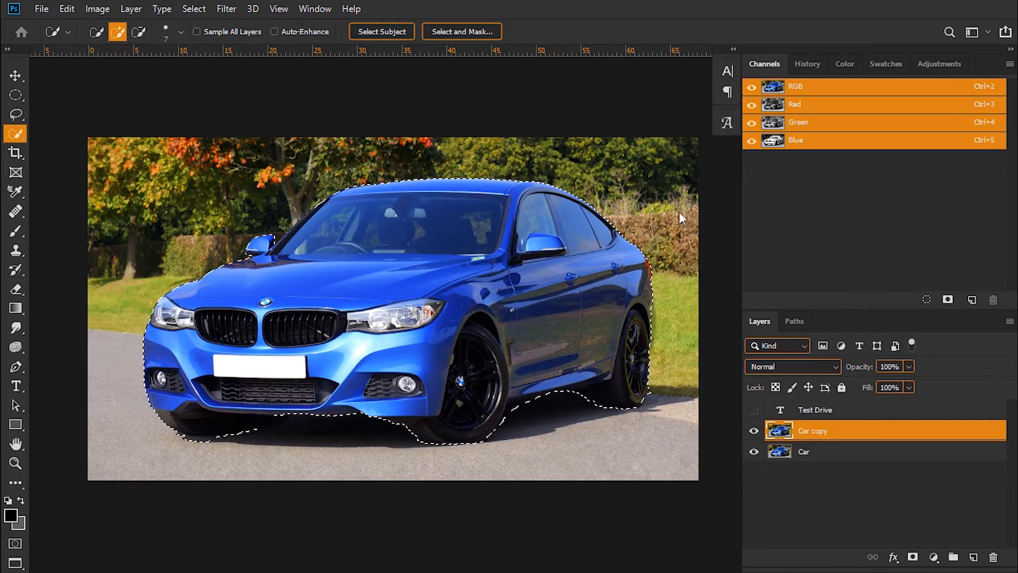
drag(611, 327, 587, 324)
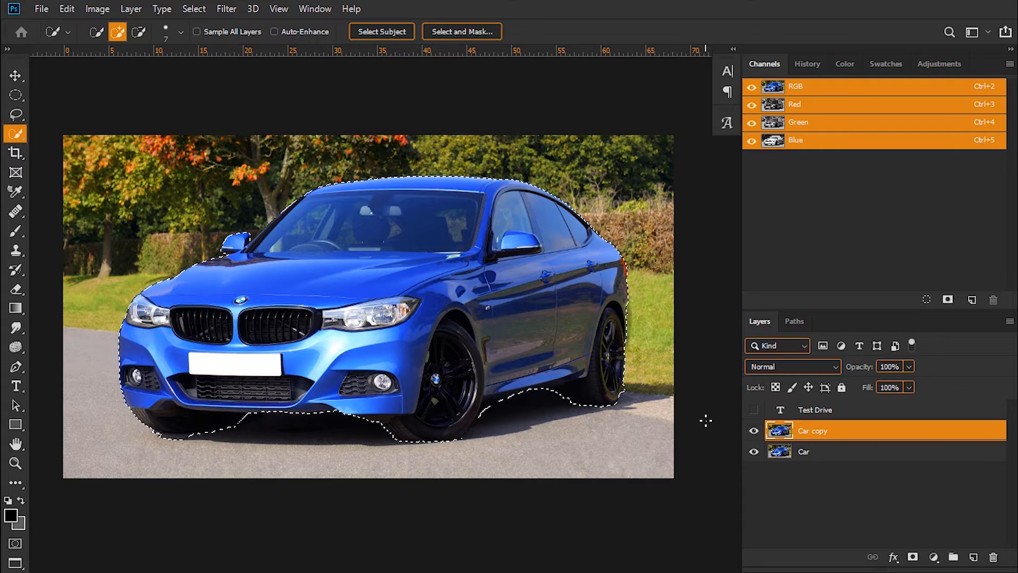
Mask the Car copy layer with the refined car selection, keeping the Test Drive text hidden
click(754, 411)
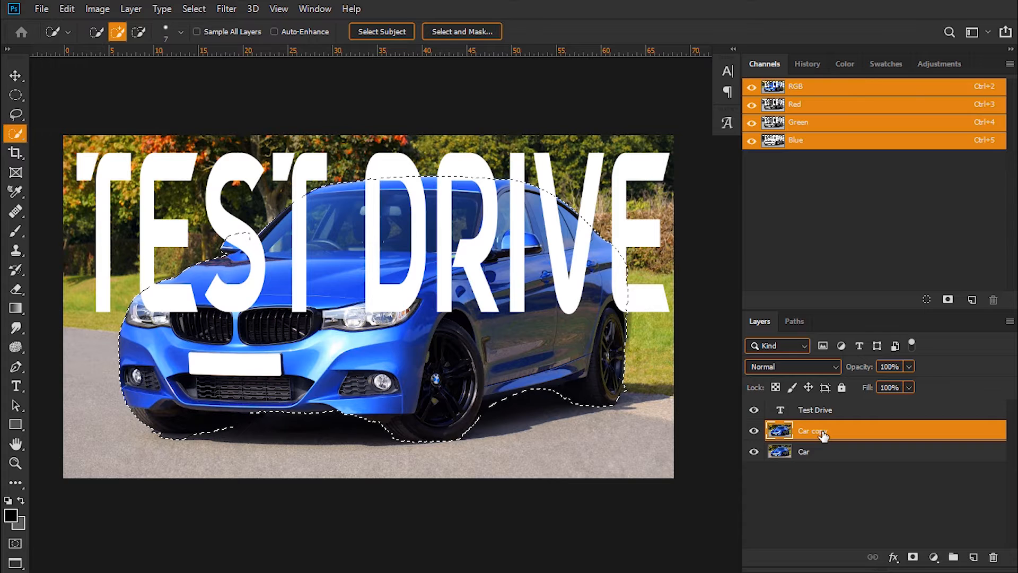
click(753, 409)
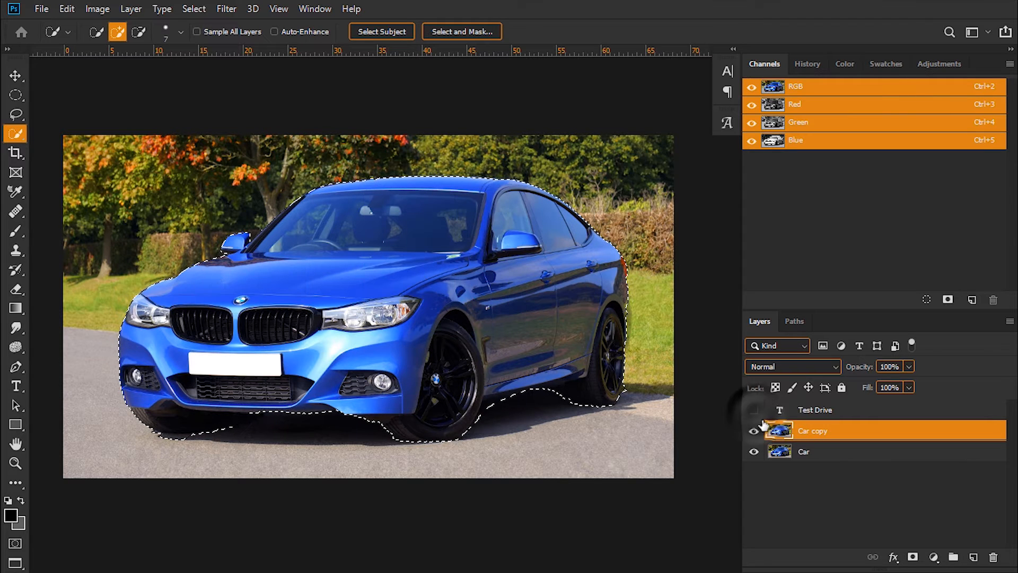
click(912, 558)
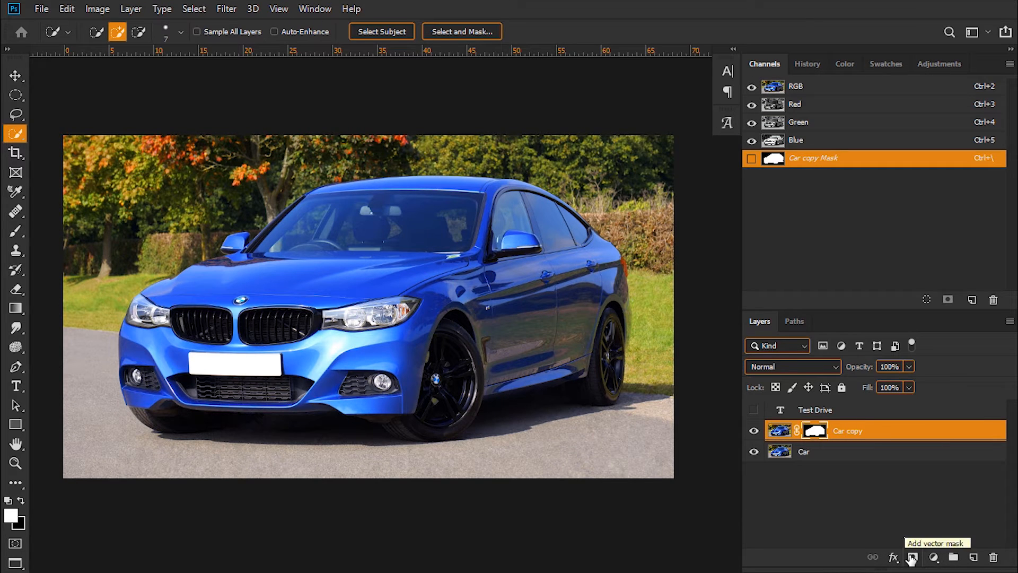
Show the Test Drive text layer and place it below the masked Car copy layer
click(753, 410)
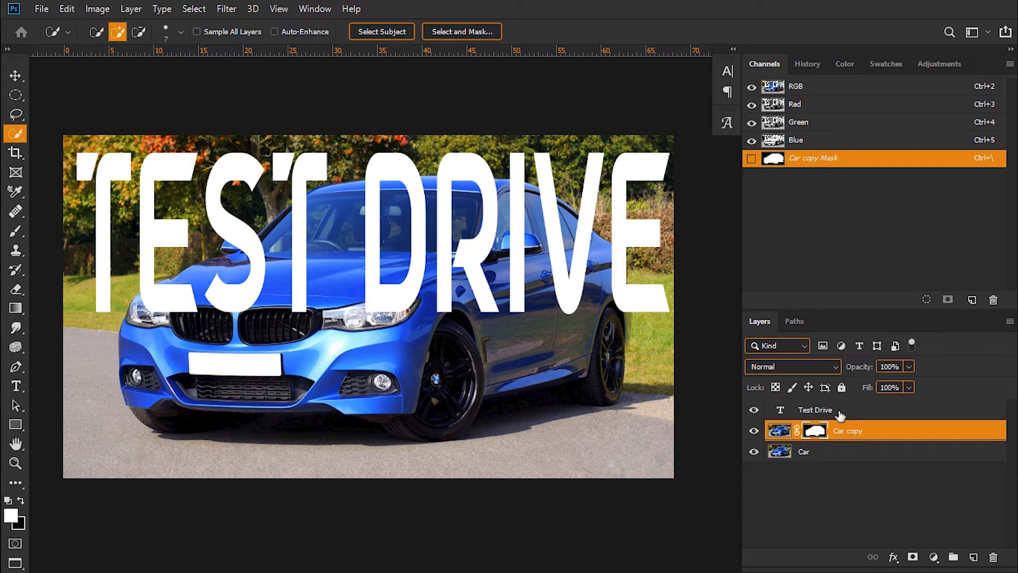
drag(822, 410, 823, 438)
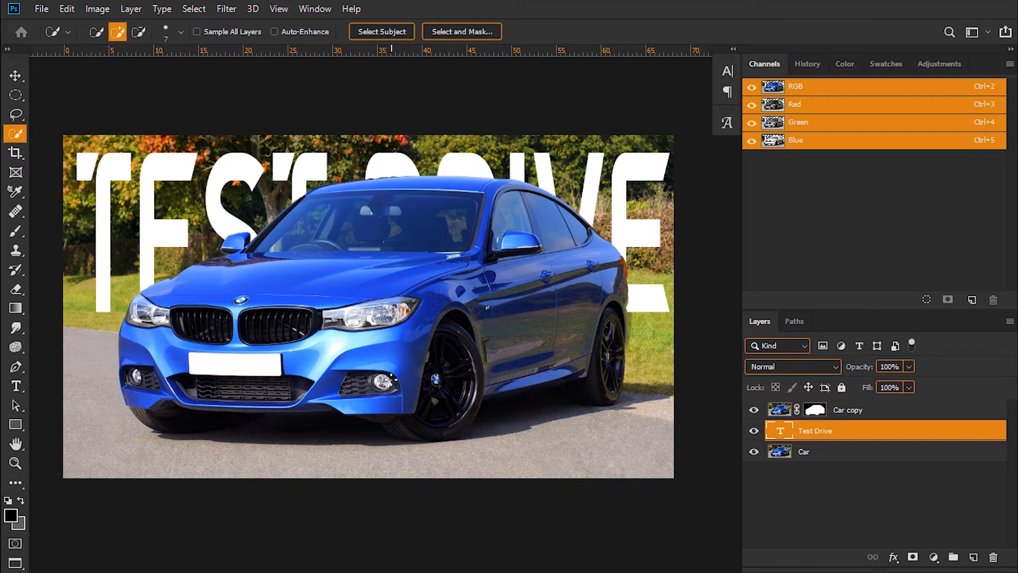
Duplicate the Test Drive text layer above Car copy and name the duplicate Soft look
drag(834, 430, 973, 558)
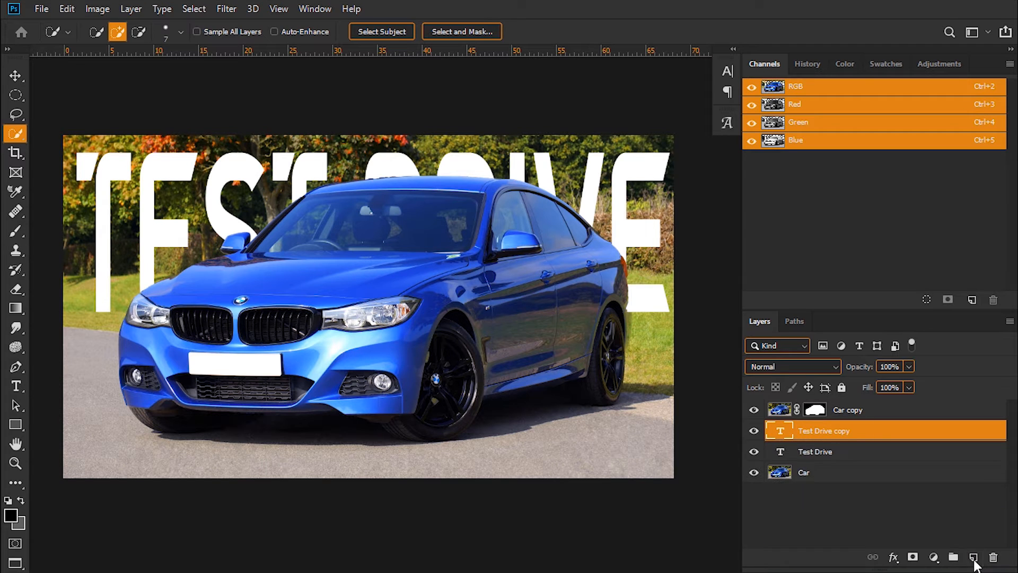
drag(847, 433, 832, 413)
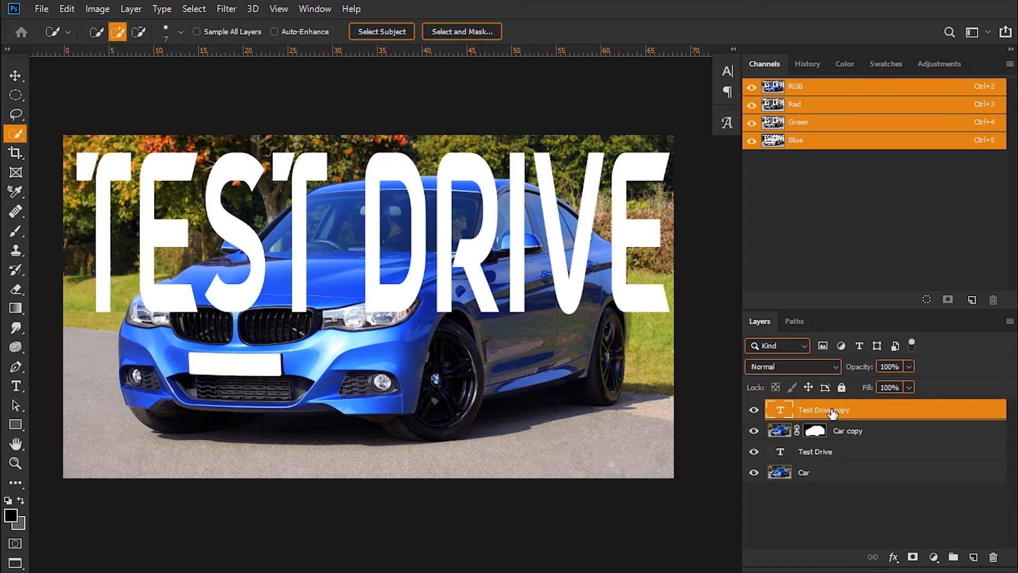
double_click(832, 413)
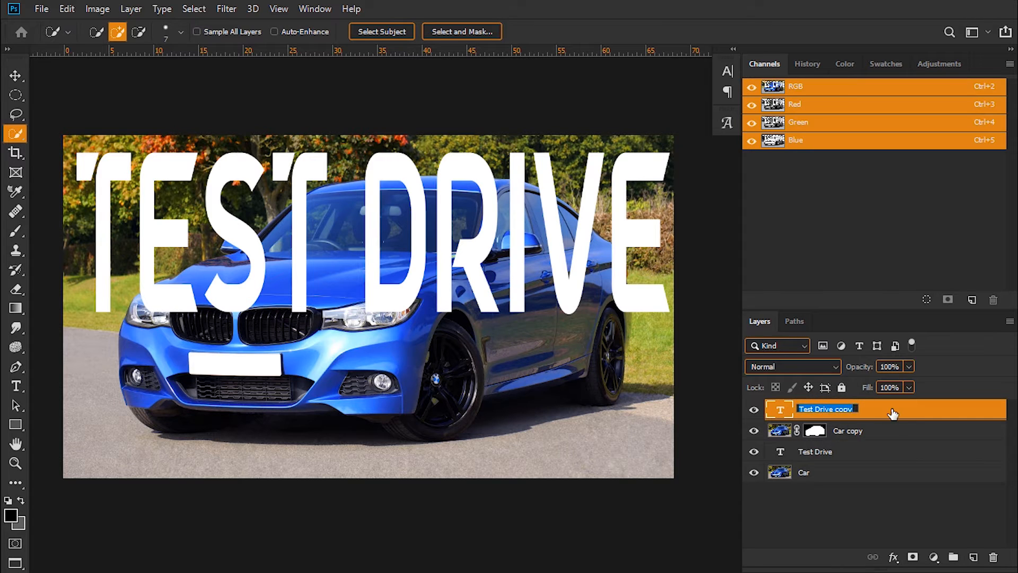
text(SOft look)
key(Return)
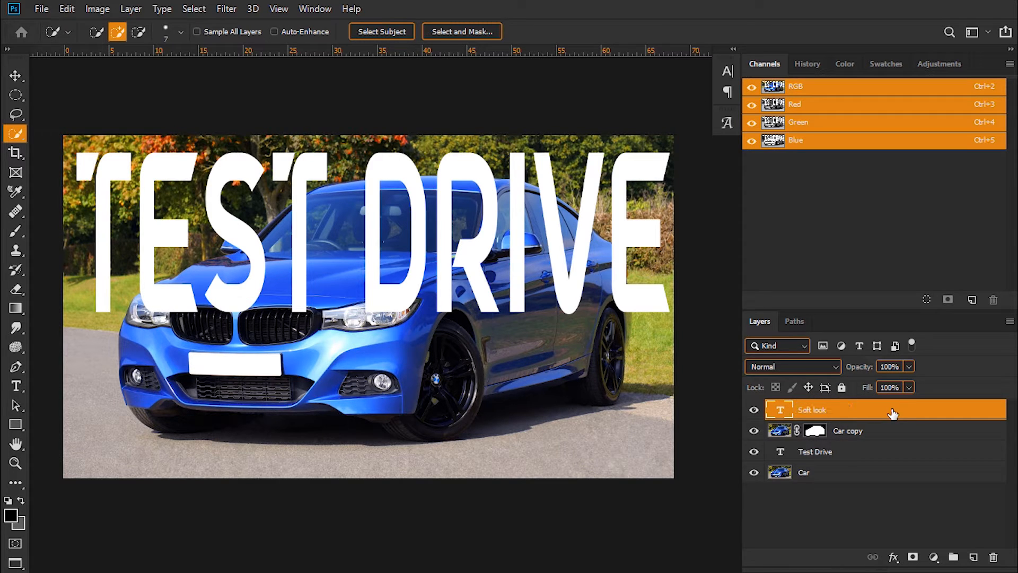
Rename the original Test Drive text layer beneath the masked car as Behind
click(839, 456)
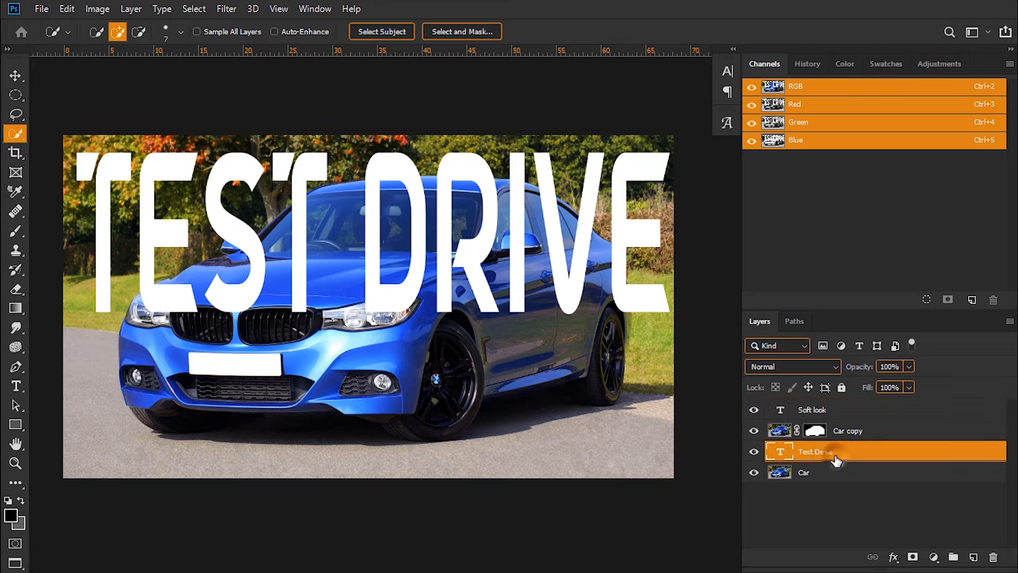
double_click(812, 452)
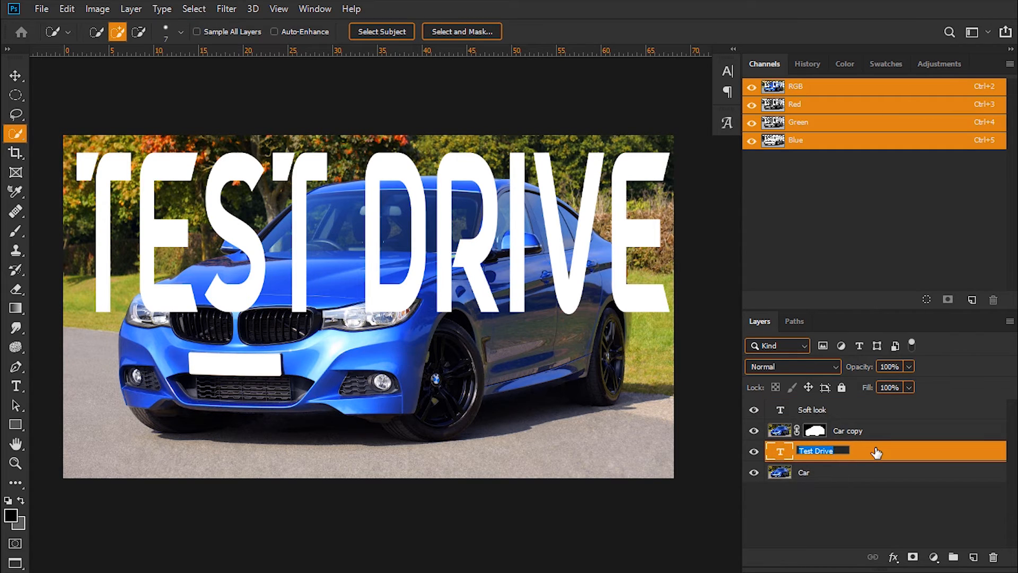
text(Behind)
key(Return)
Add a layer mask to the Soft look text layer and invert it to black
click(784, 412)
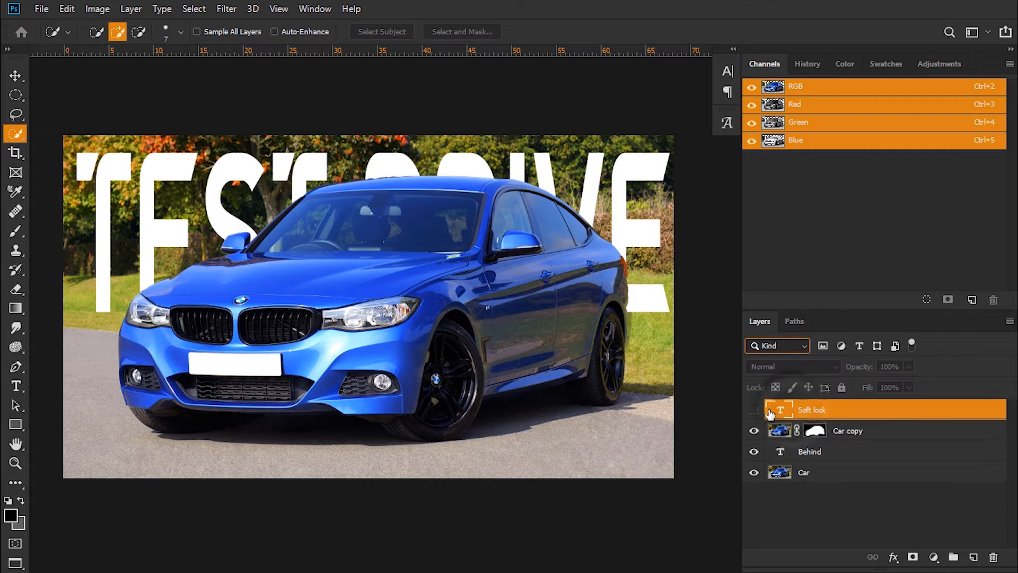
click(754, 409)
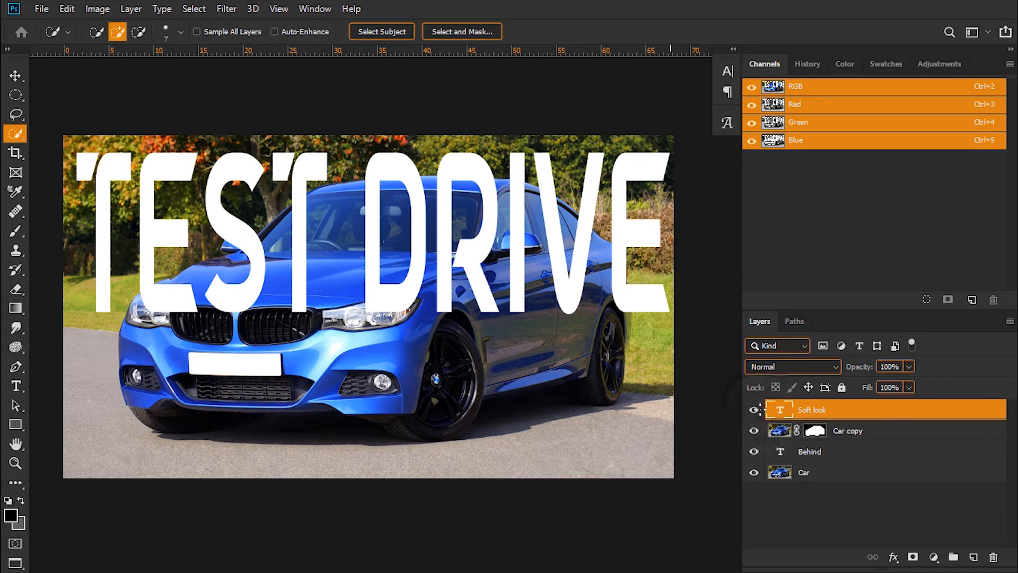
click(912, 557)
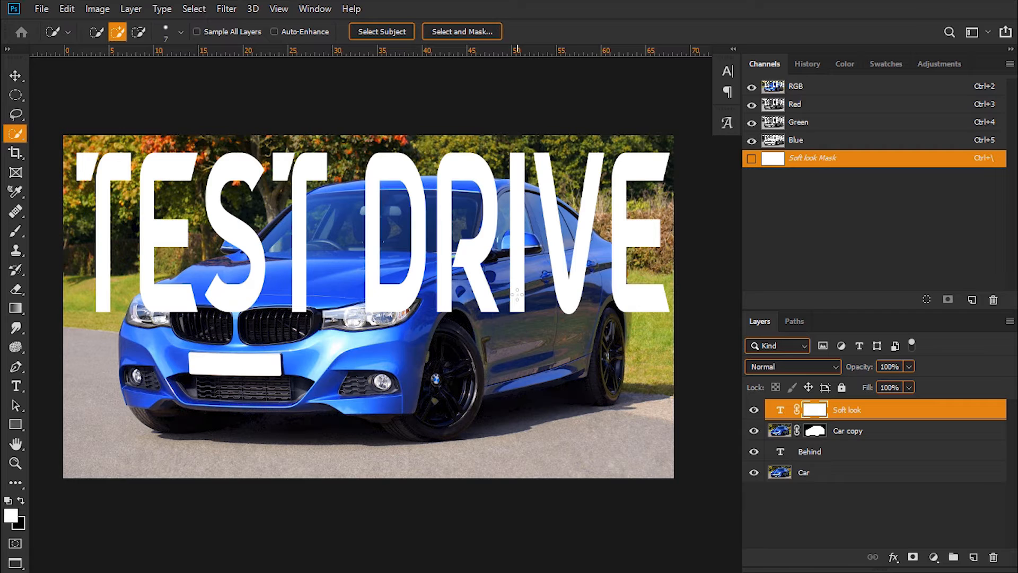
key(ctrl+i)
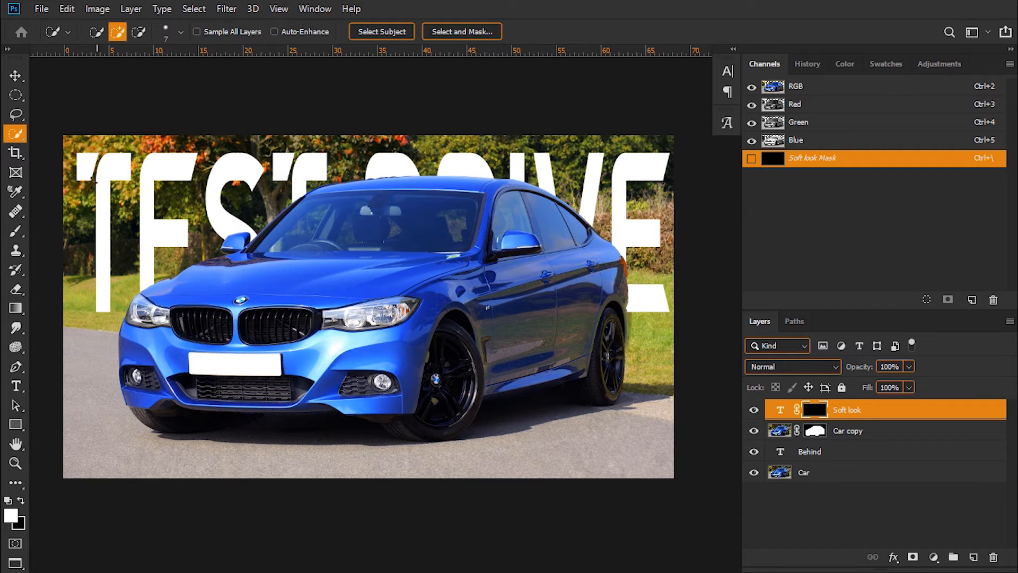
Set up the Brush tool at 60 px with 100% flow for painting white on the Soft look mask
key(b)
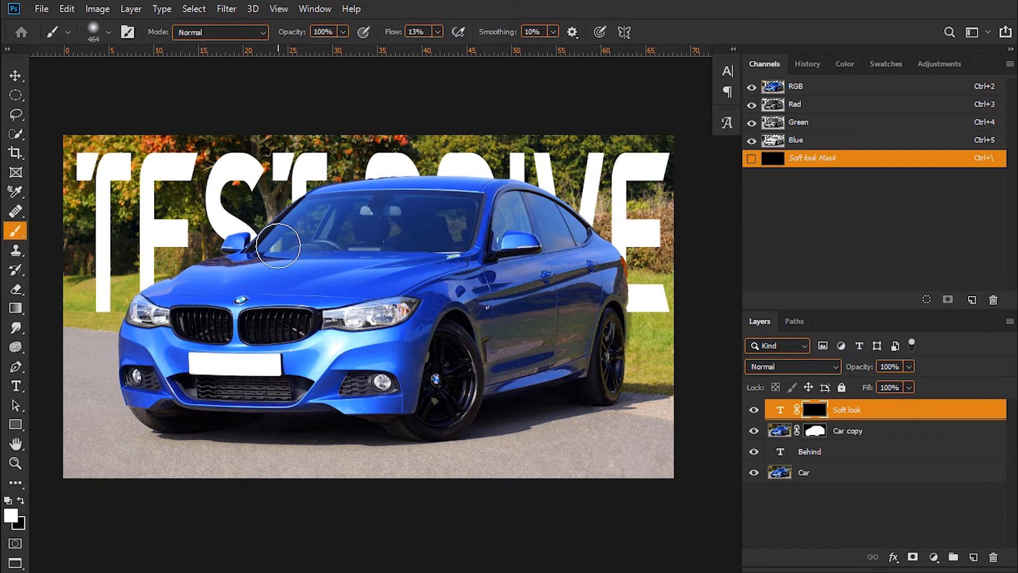
key(ctrl+plus)
key(ctrl+plus)
key(ctrl+plus)
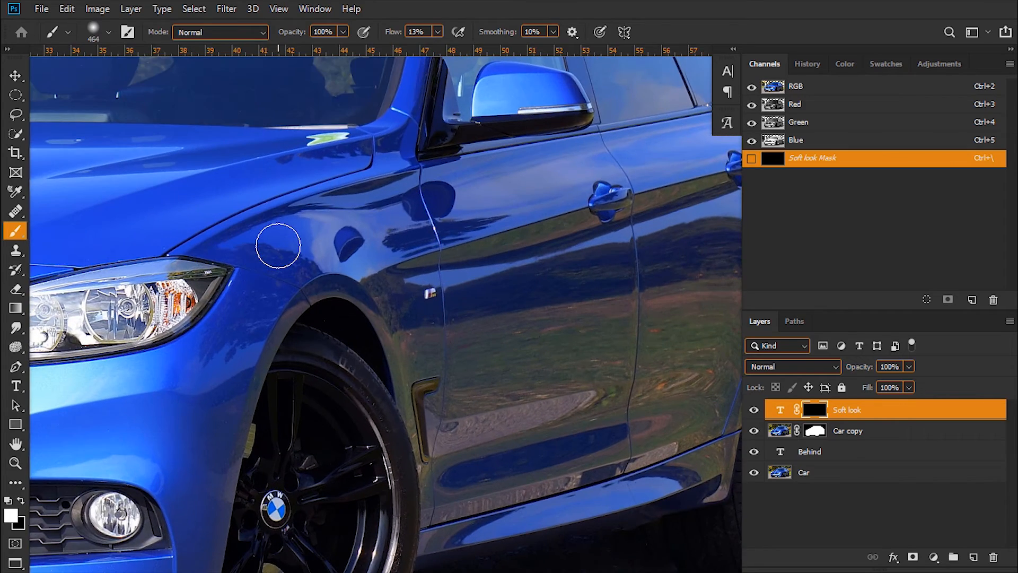
click(438, 32)
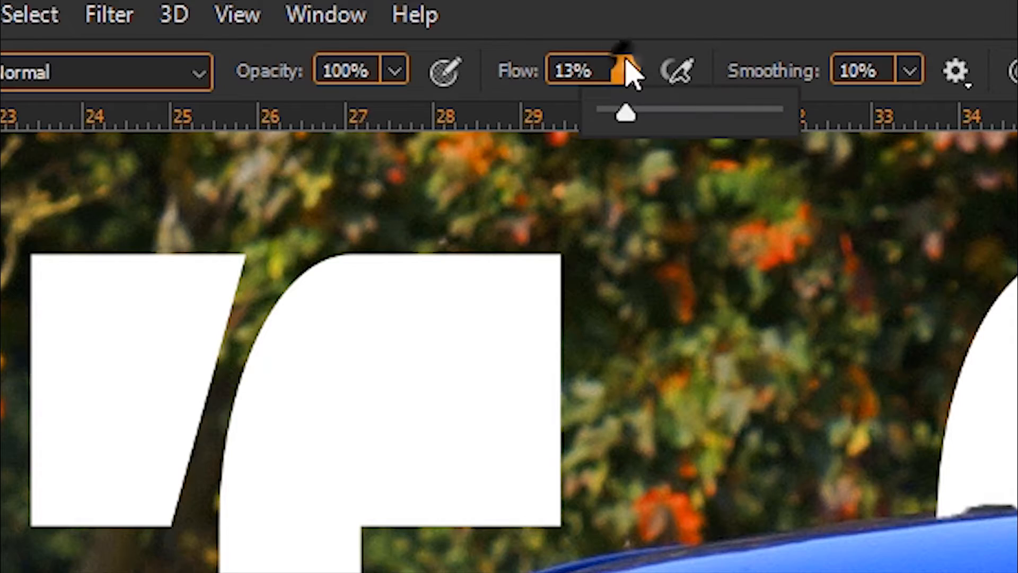
drag(675, 118, 822, 125)
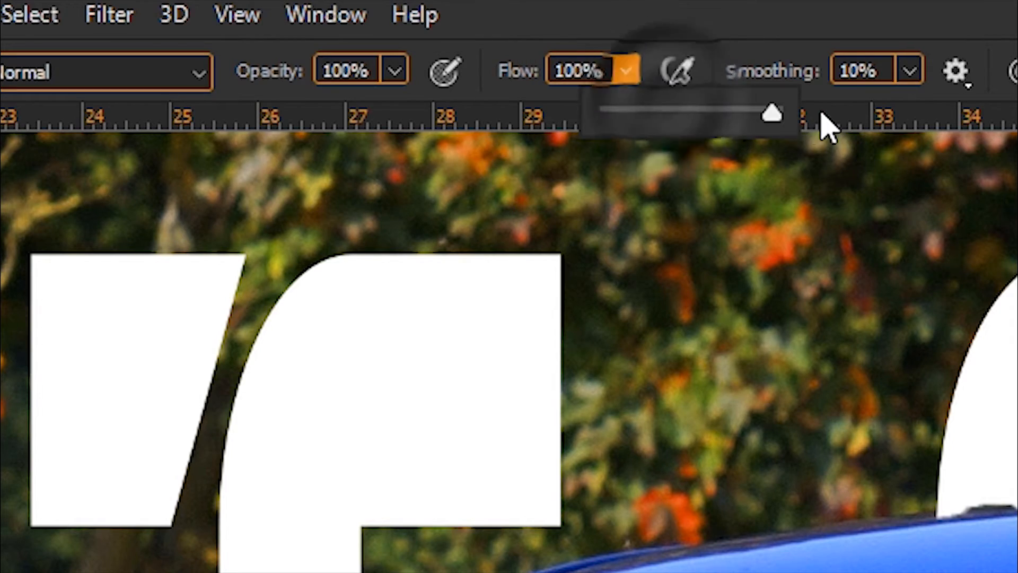
click(334, 522)
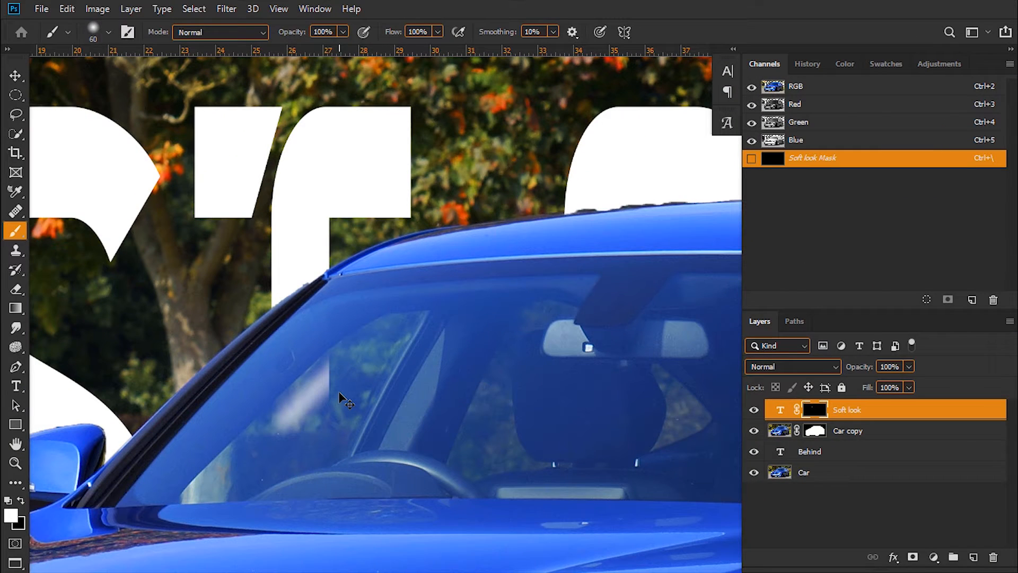
Choose the Hard Round brush and paint the T's stem back in through the windshield on the Soft look mask
right_click(376, 533)
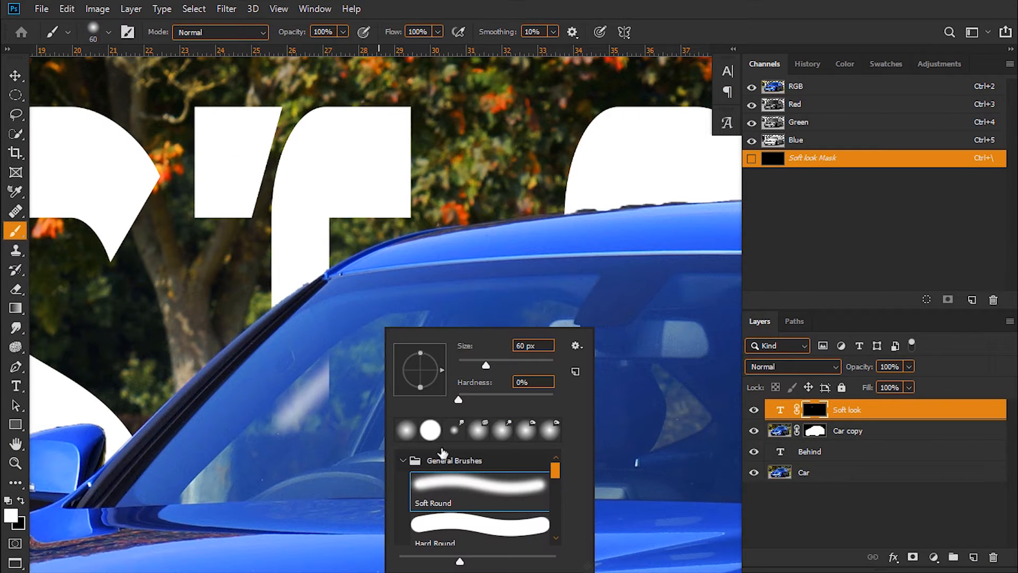
click(491, 532)
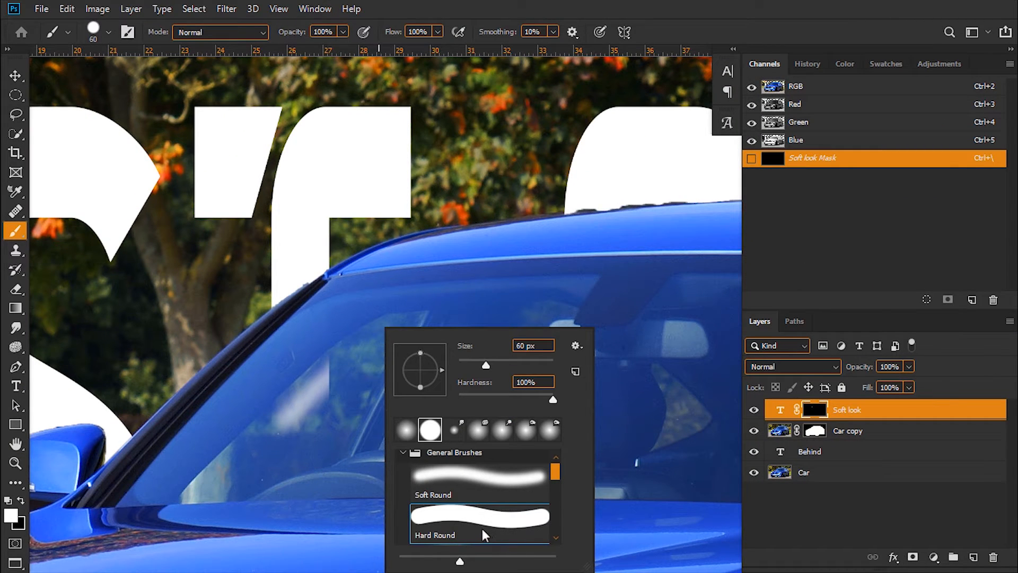
double_click(475, 527)
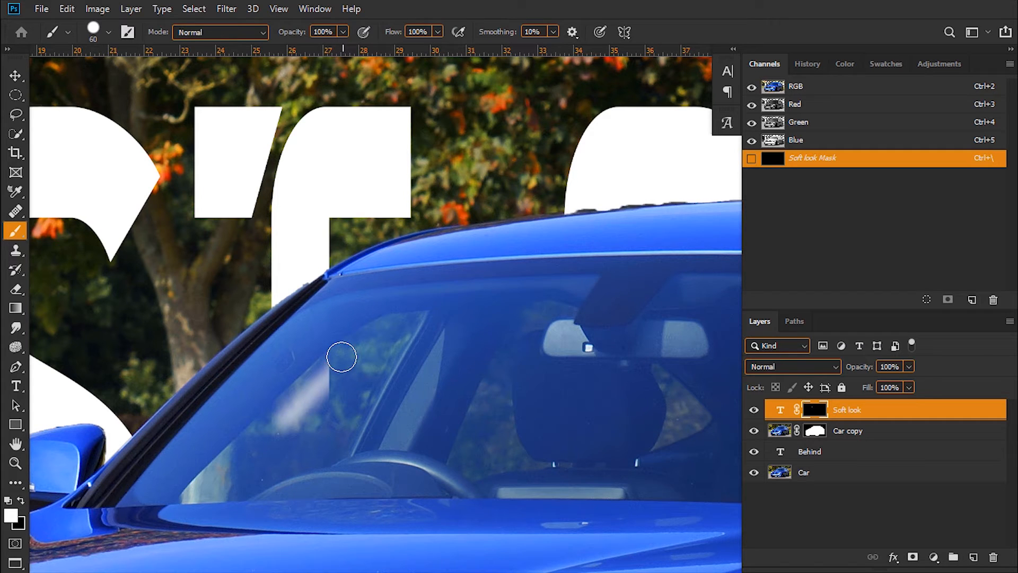
mouse_move(342, 356)
mouse_down()
mouse_move(278, 417)
mouse_move(302, 409)
mouse_move(286, 440)
mouse_move(307, 444)
mouse_move(279, 464)
mouse_move(320, 426)
mouse_move(310, 453)
mouse_move(322, 446)
mouse_move(265, 469)
mouse_move(314, 456)
mouse_up()
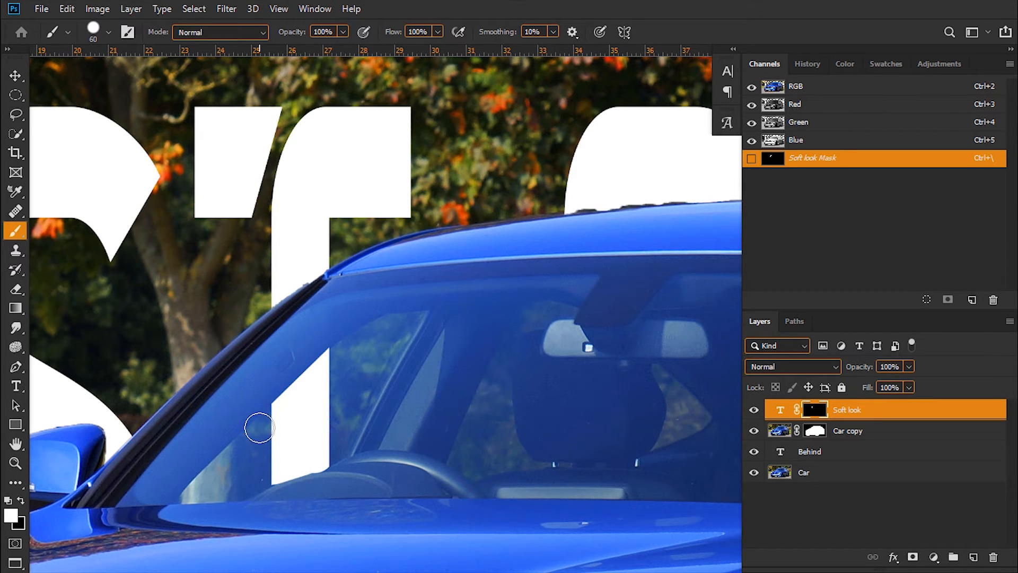
Start painting the R's stem in through the rear window glass beside the passenger seat on the Soft look mask
scroll(260, 427, up, 5)
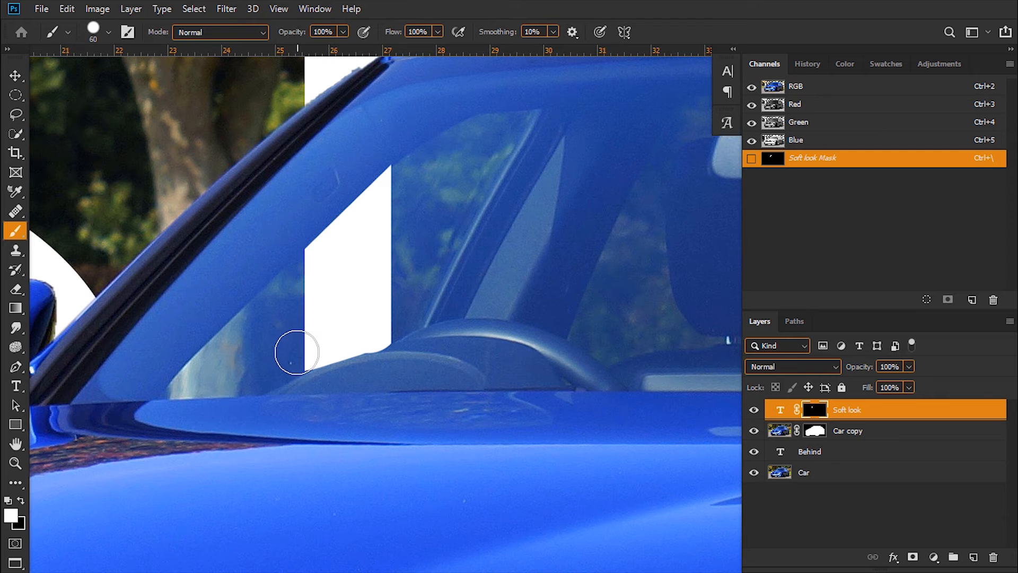
mouse_move(536, 234)
mouse_down()
mouse_move(347, 297)
mouse_move(273, 309)
mouse_up()
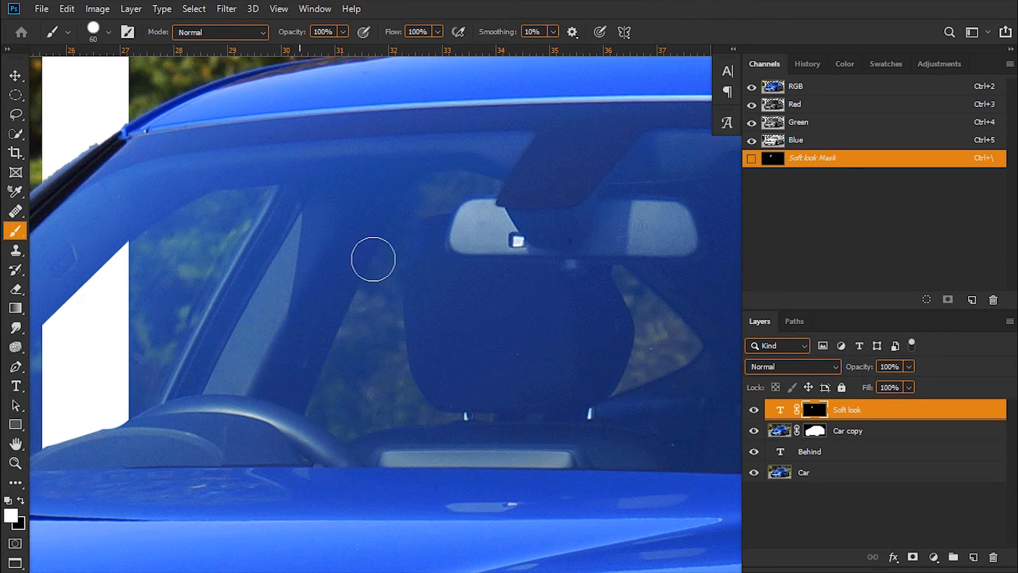
drag(458, 154, 150, 329)
drag(377, 511, 325, 416)
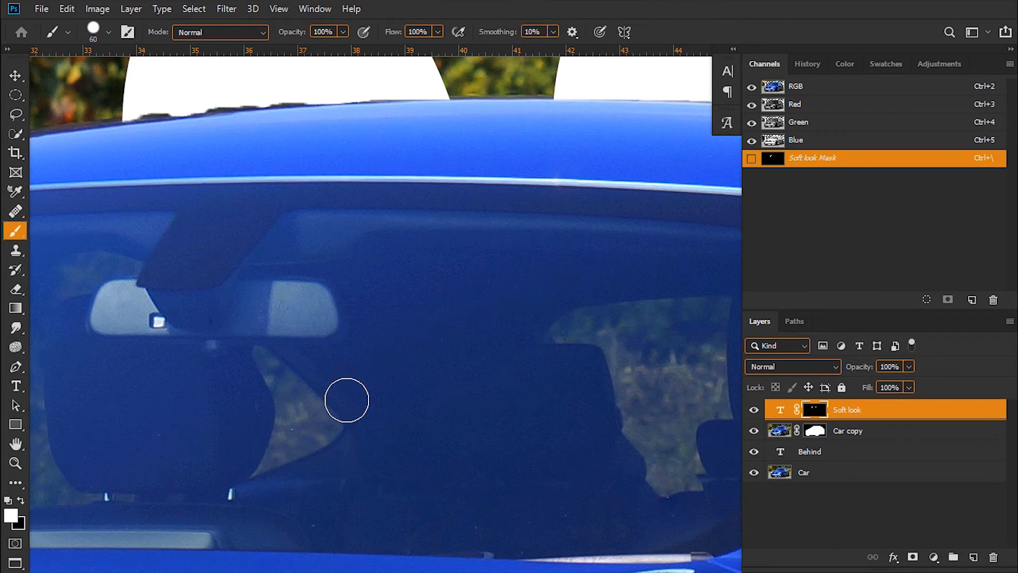
mouse_move(584, 439)
mouse_down()
mouse_move(239, 451)
mouse_move(227, 488)
mouse_up()
drag(275, 400, 266, 385)
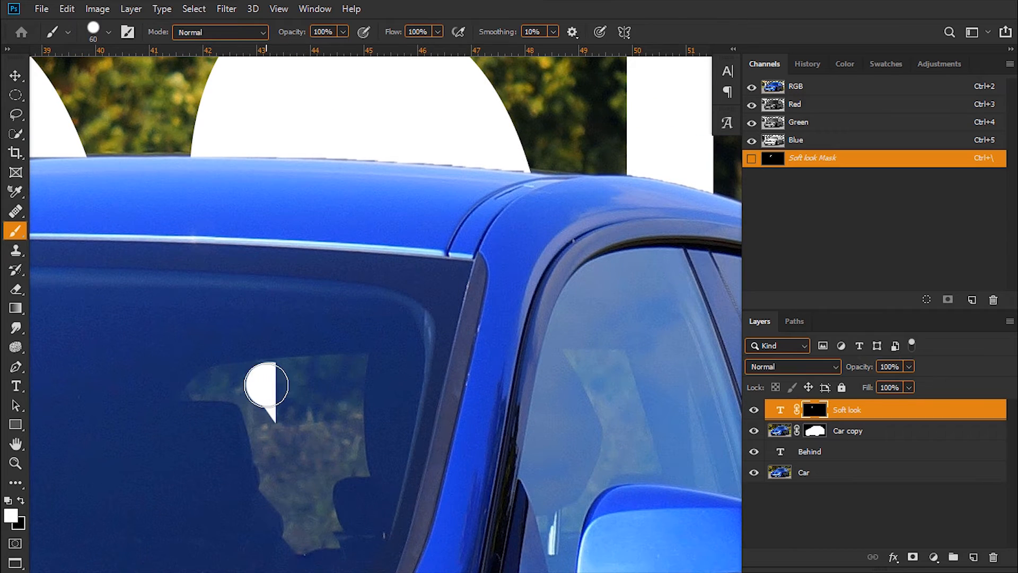
Reduce the brush size and extend the painted upper part of the R's stem within the rear window glass
key(ctrl+plus)
drag(375, 398, 547, 310)
key(bracketleft)
key(bracketleft)
key(bracketleft)
key(bracketleft)
key(bracketleft)
key(bracketleft)
mouse_move(288, 355)
mouse_down()
mouse_move(424, 324)
mouse_move(285, 361)
mouse_move(342, 355)
mouse_move(268, 354)
mouse_move(293, 380)
mouse_move(351, 360)
mouse_move(276, 345)
mouse_move(313, 351)
mouse_move(316, 379)
mouse_move(370, 386)
mouse_move(403, 408)
mouse_move(423, 438)
mouse_up()
Set the brush to 30 px and fill the rest of the R's stem along the seat and window edges on the Soft look mask
key(bracketleft)
key(bracketleft)
key(bracketleft)
key(bracketright)
key(bracketright)
key(bracketright)
key(bracketright)
drag(357, 365, 427, 512)
drag(438, 510, 393, 386)
mouse_move(341, 289)
mouse_down()
mouse_move(375, 433)
mouse_move(398, 459)
mouse_move(372, 395)
mouse_move(374, 433)
mouse_up()
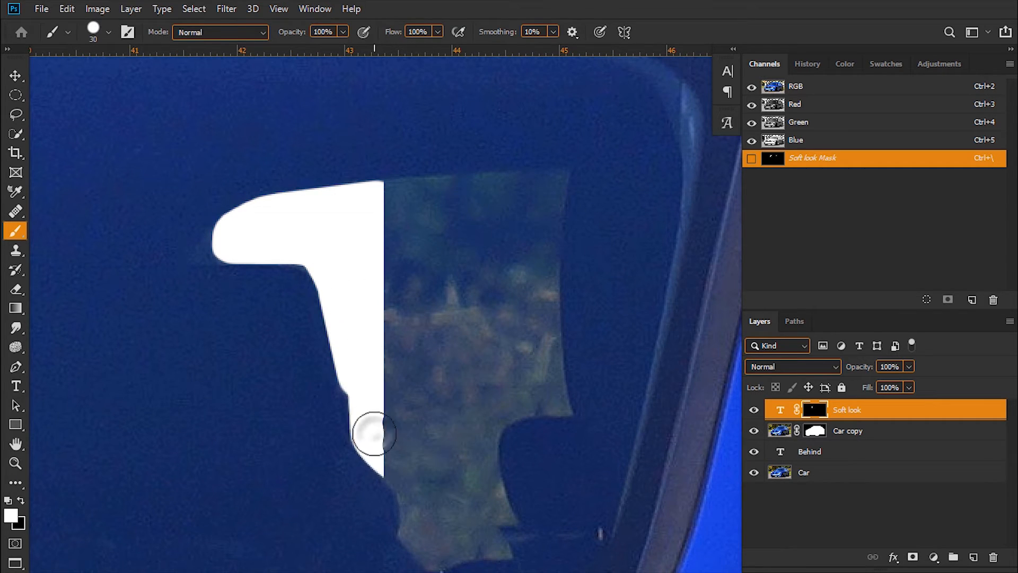
Set the Soft look layer's opacity to 56%
drag(574, 446, 420, 419)
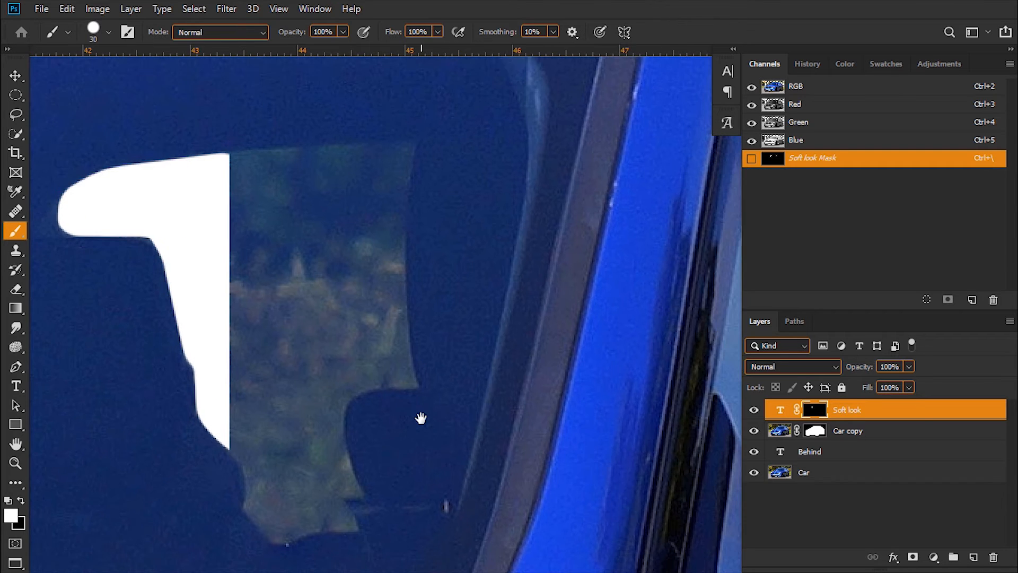
key(ctrl+minus)
key(ctrl+minus)
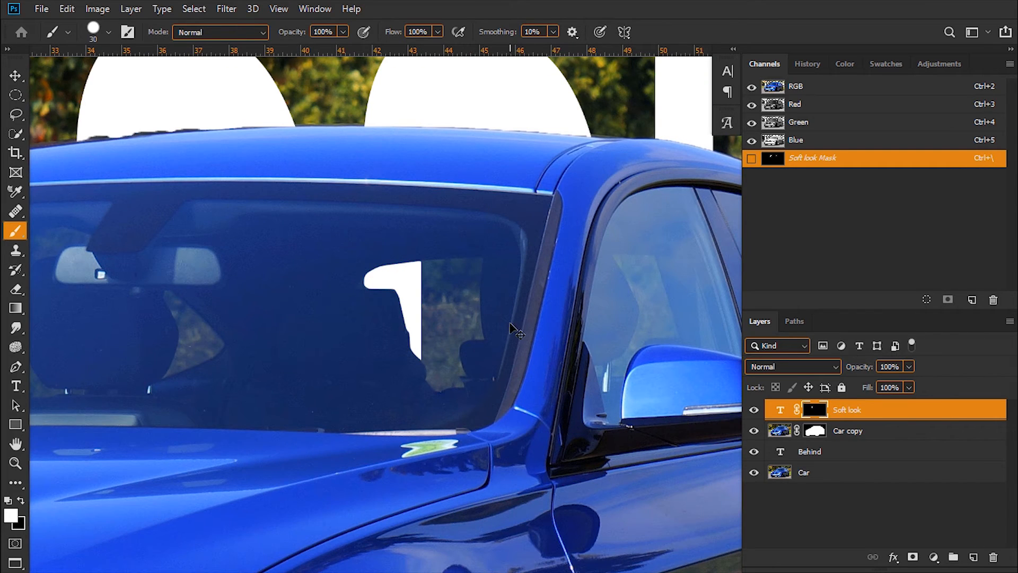
drag(650, 271, 424, 278)
drag(629, 391, 477, 375)
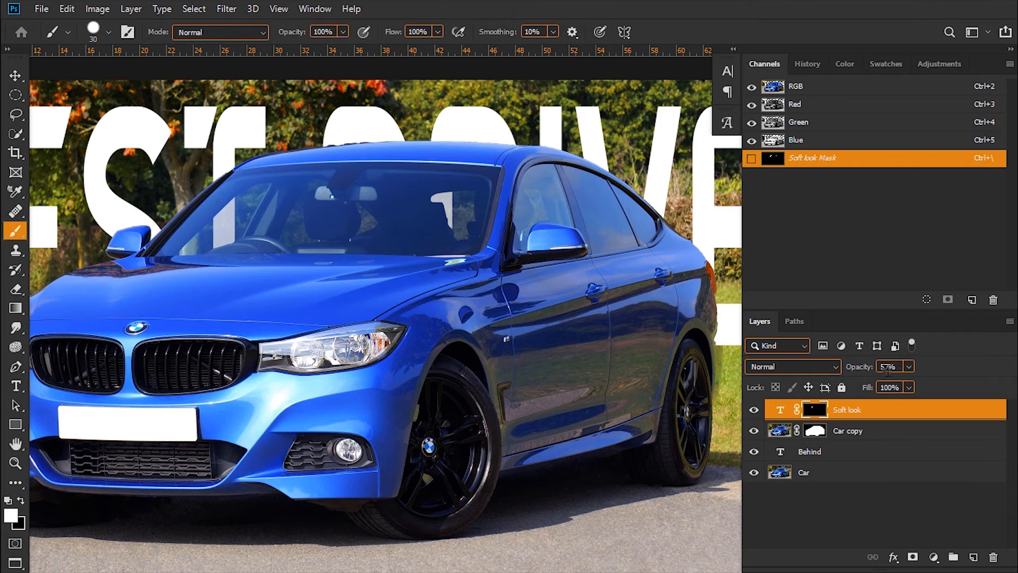
click(888, 367)
text(5)
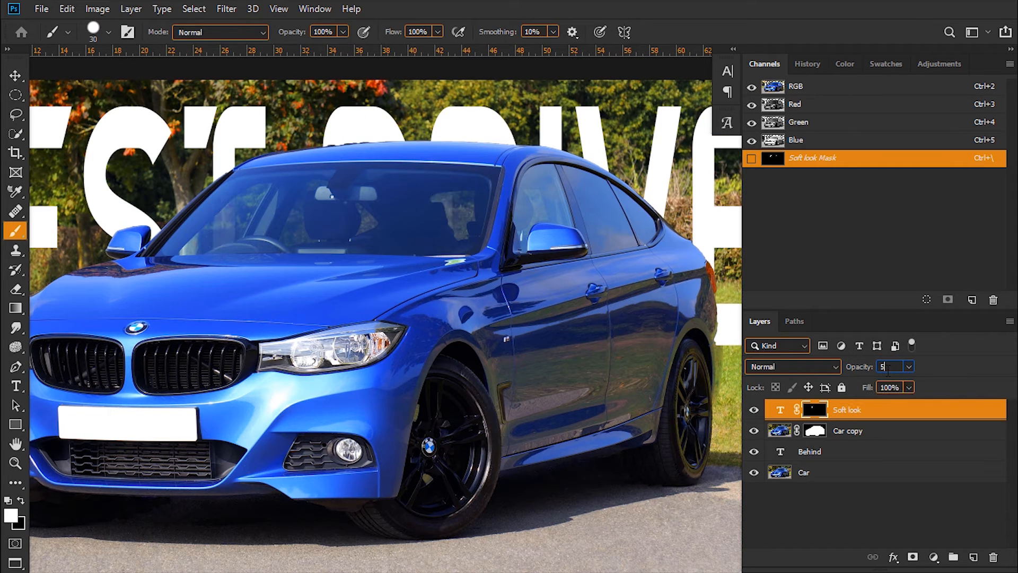
text(6)
key(Return)
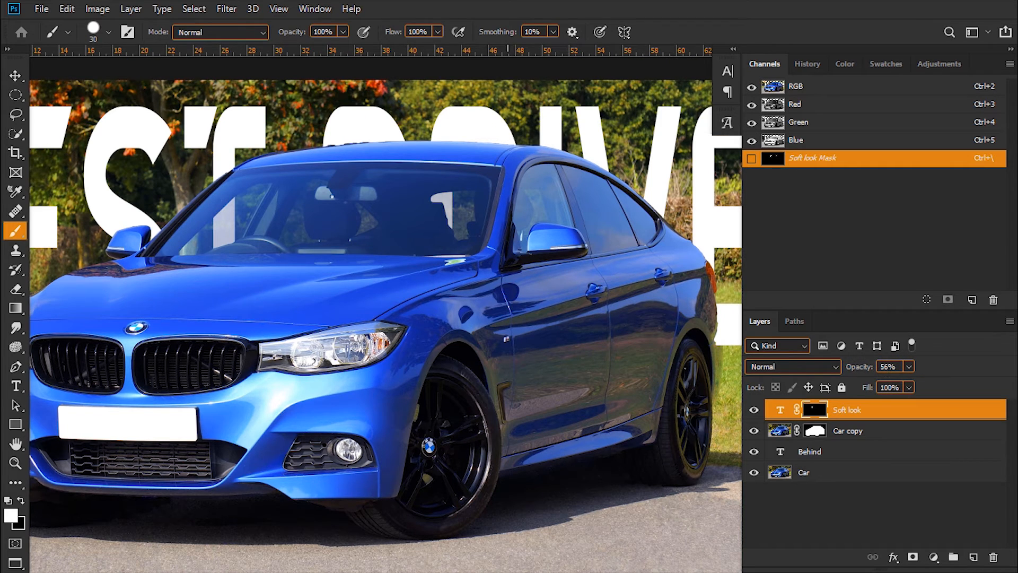
Add a Drop Shadow effect to the Behind text layer and open its settings
key(ctrl+minus)
key(ctrl+minus)
key(ctrl+plus)
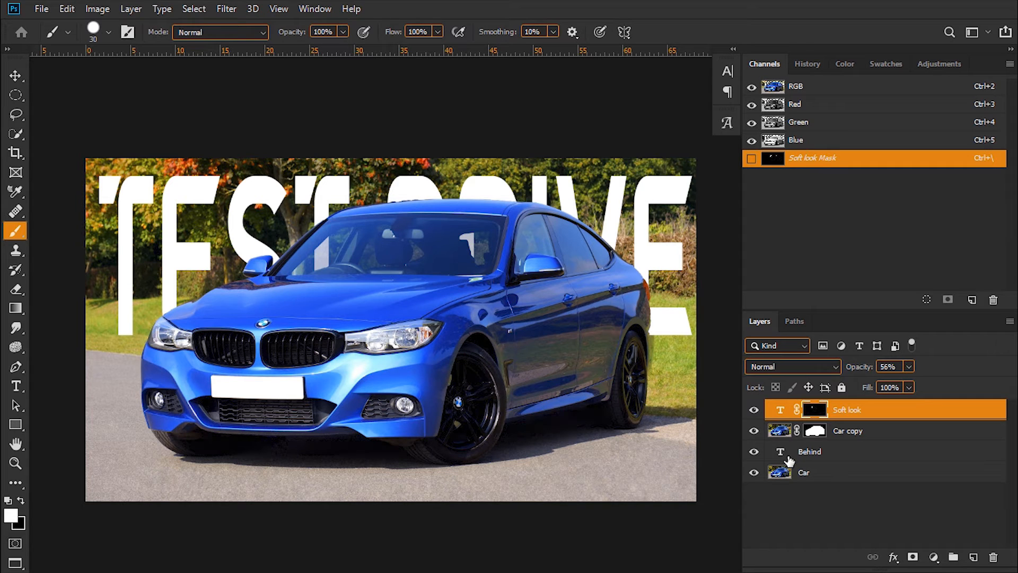
click(827, 456)
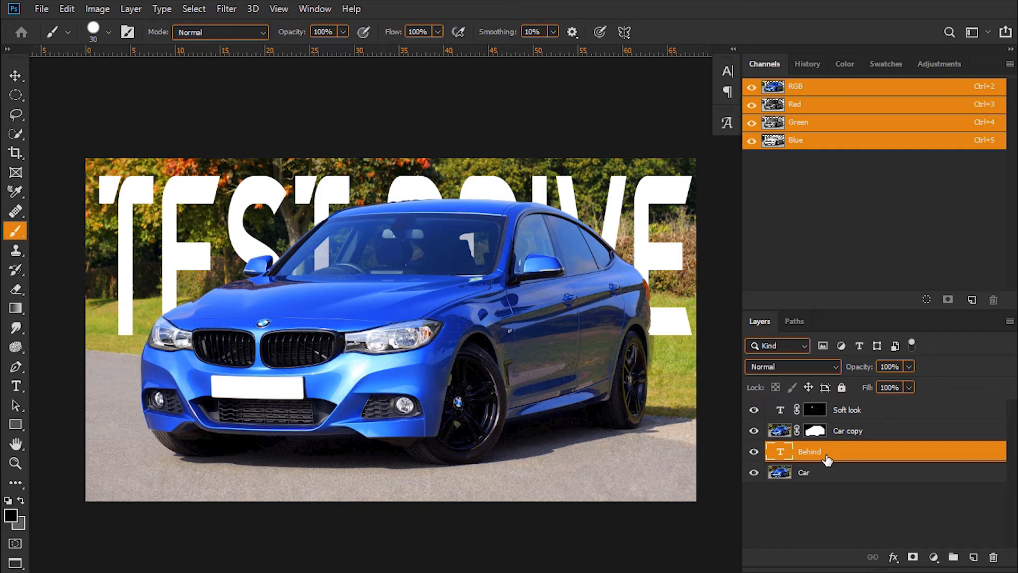
right_click(827, 459)
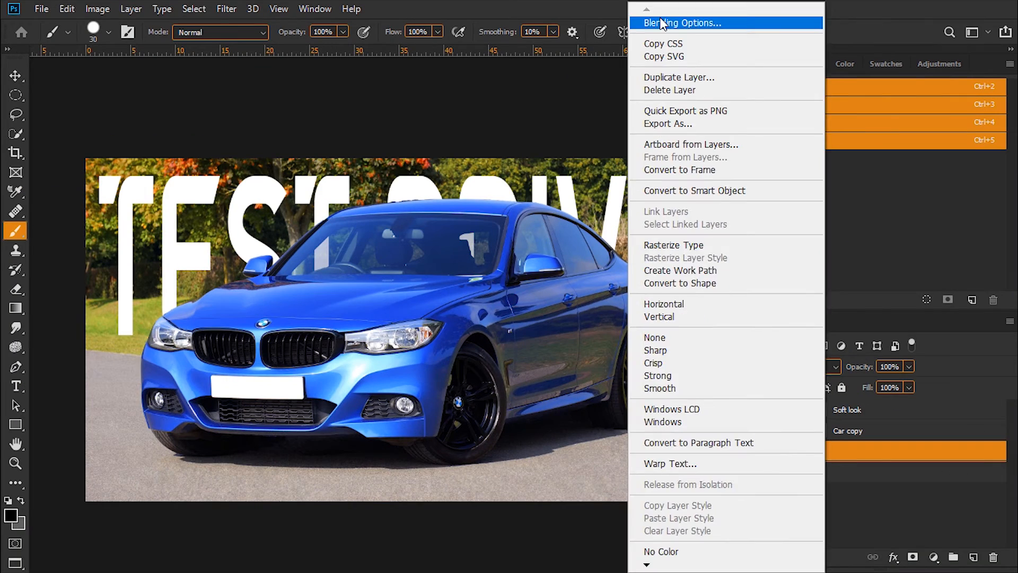
click(663, 23)
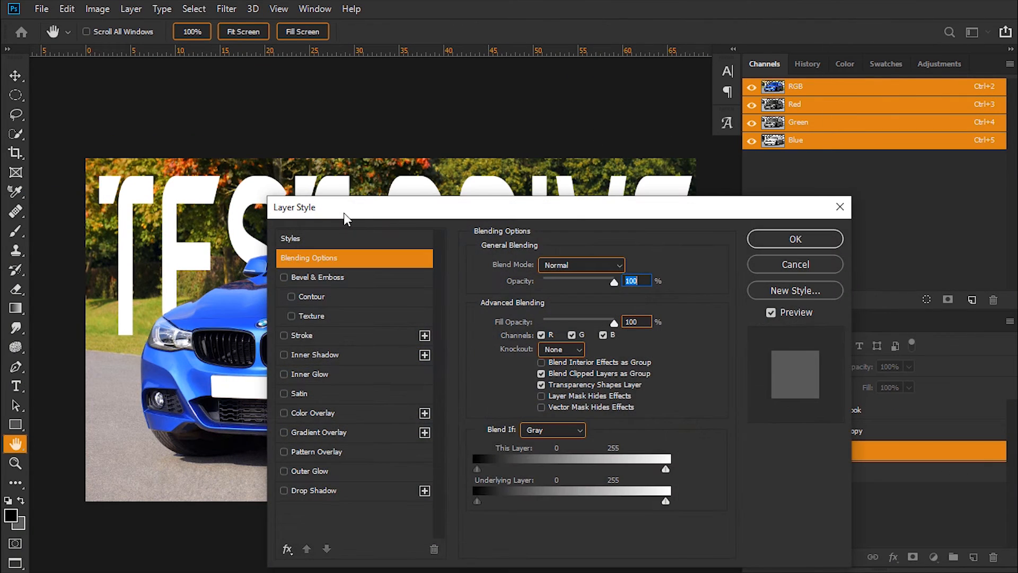
drag(344, 212, 795, 171)
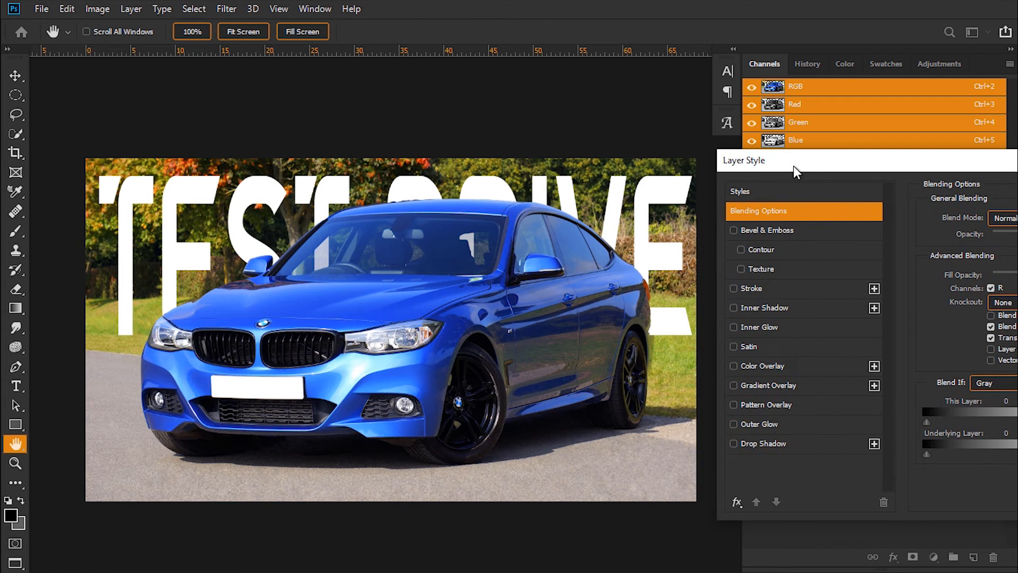
click(734, 443)
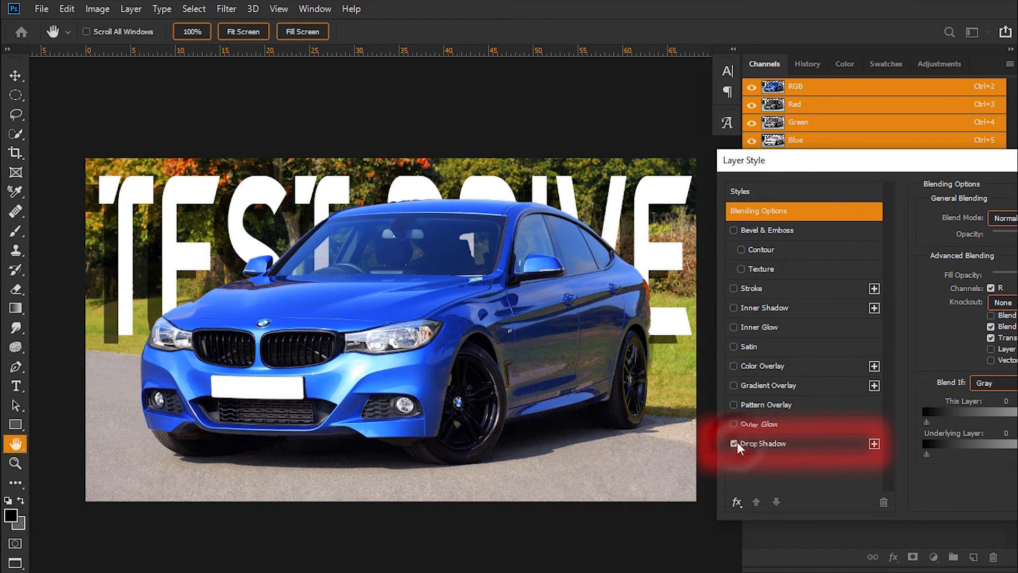
click(801, 444)
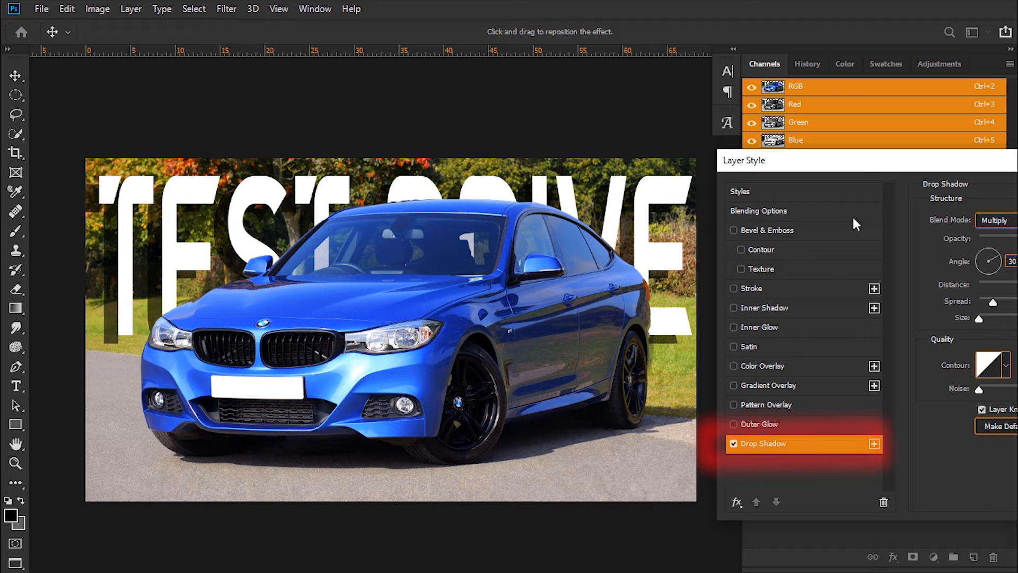
Set the Behind layer's drop shadow to a -119° angle and 74% opacity, and apply the layer style
drag(864, 167, 841, 167)
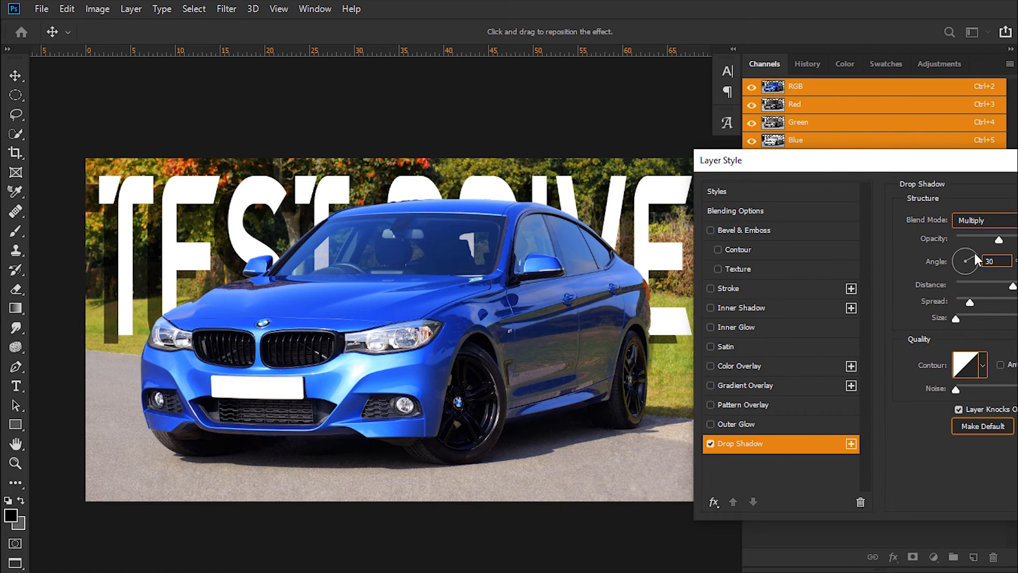
drag(978, 256, 957, 278)
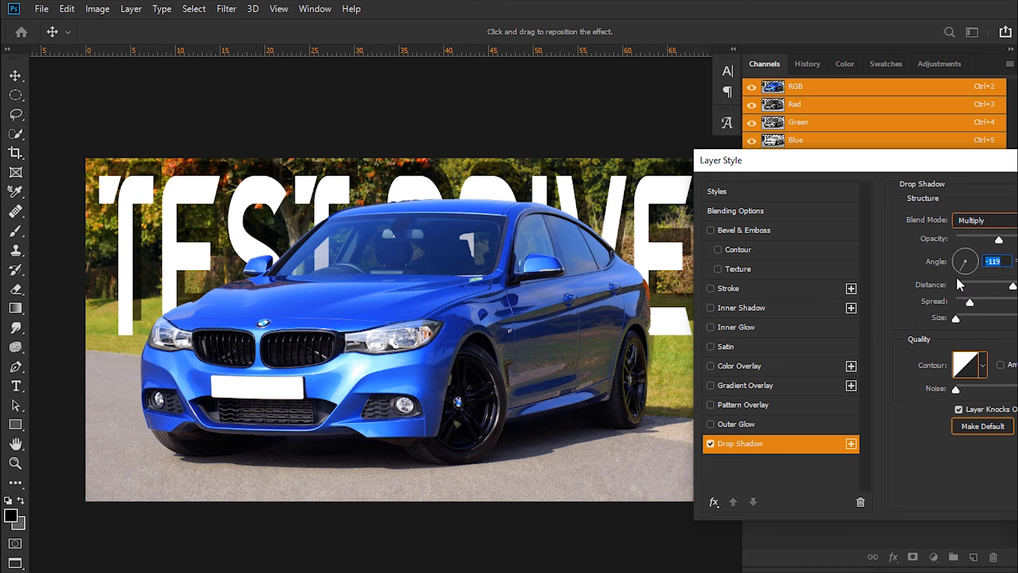
drag(999, 240, 1015, 241)
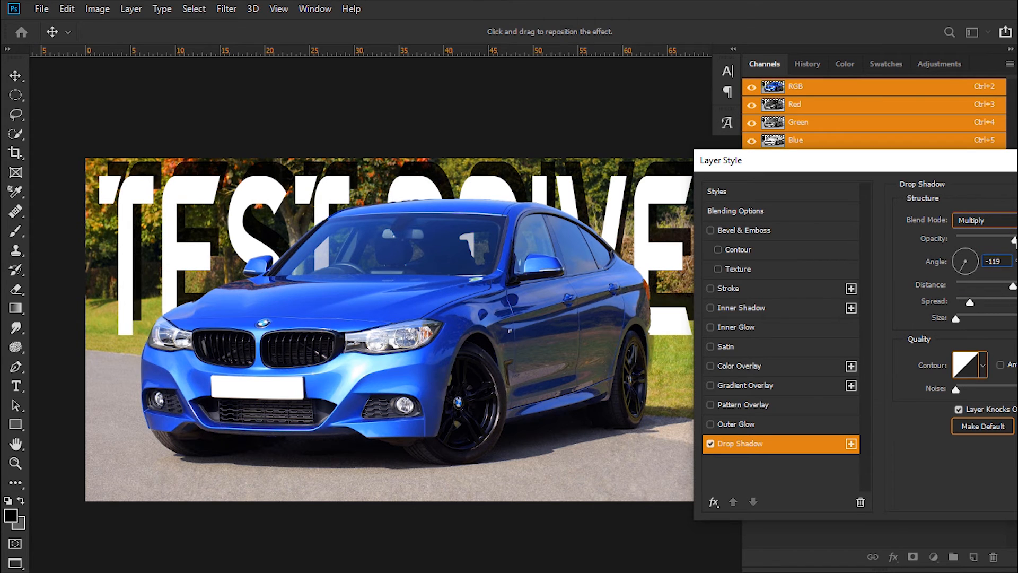
drag(955, 165, 644, 268)
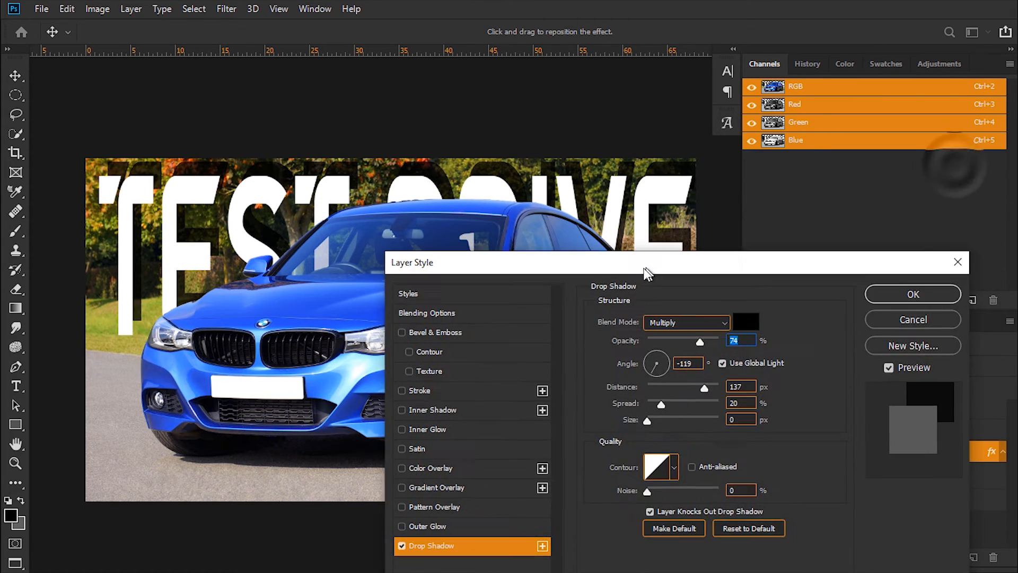
click(892, 297)
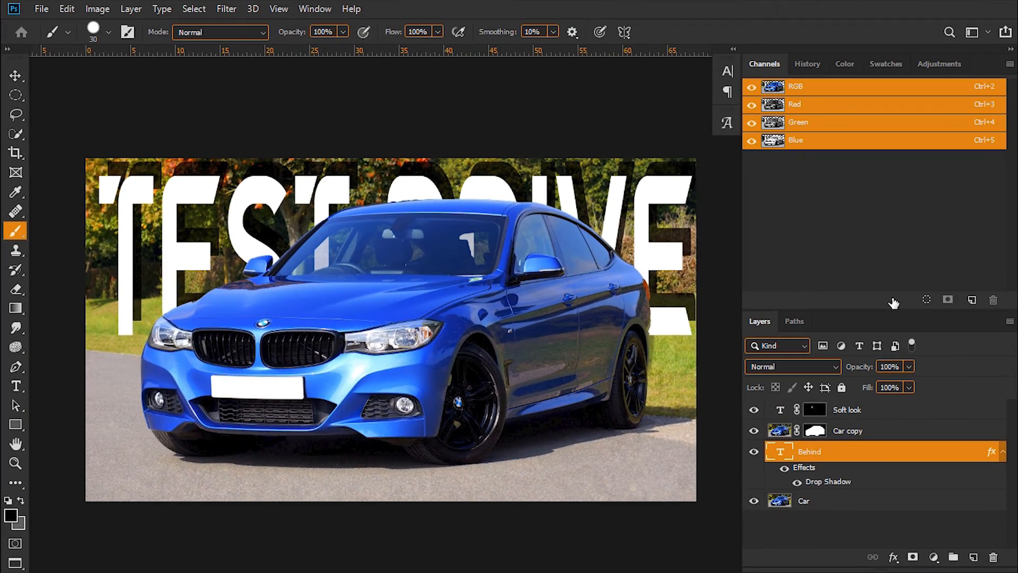
Group the Soft look, Car copy and Behind layers and name the group Behind The Object
shift+click(860, 411)
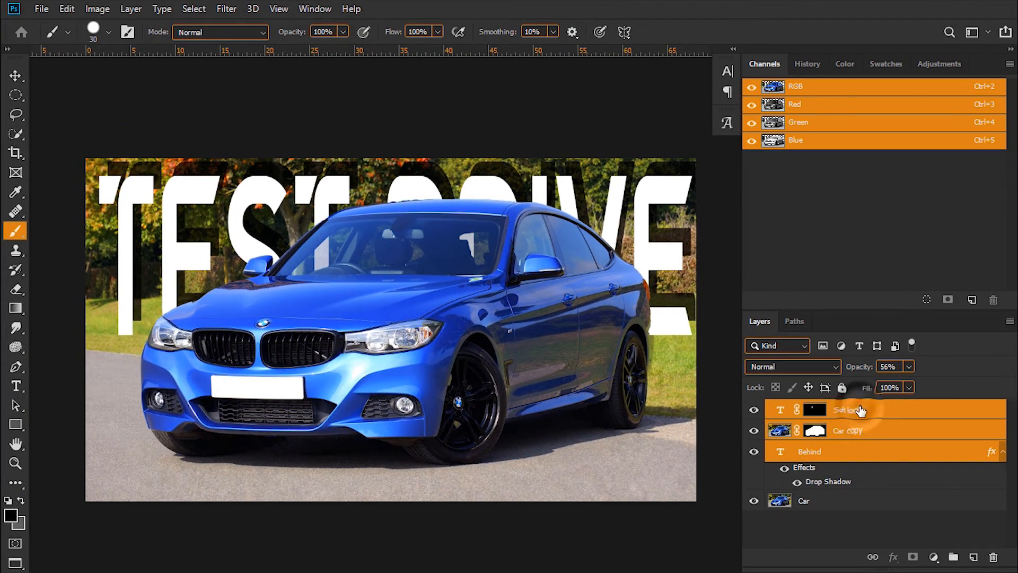
click(955, 556)
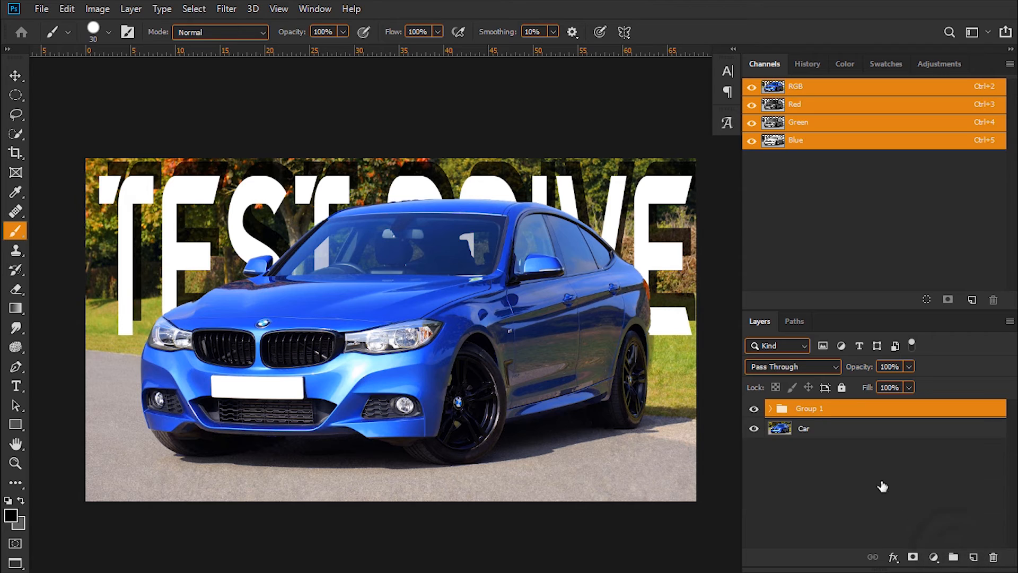
double_click(809, 408)
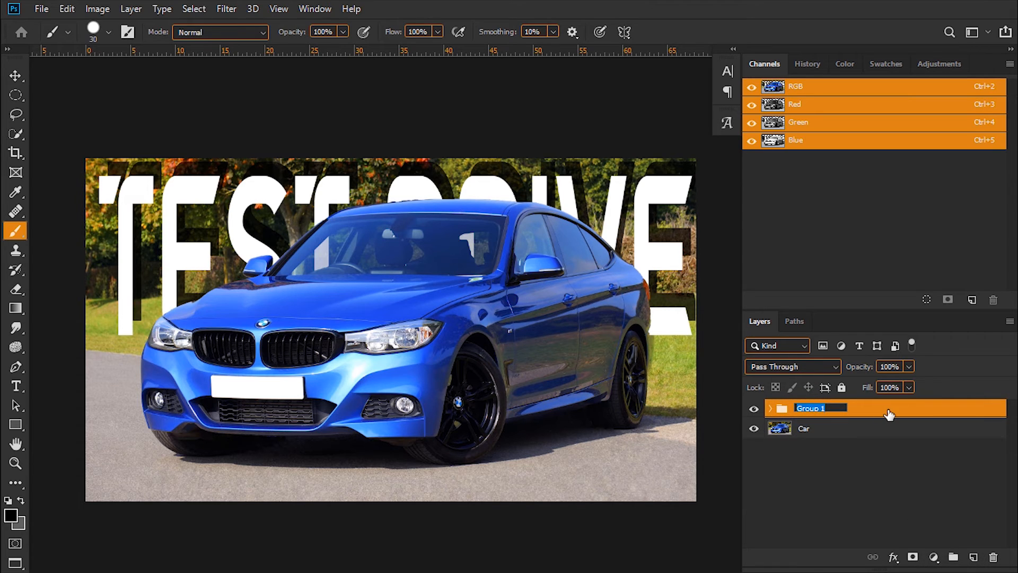
text(Behind The Object)
Hide and show the Behind The Object group to compare the image with and without the text effect
click(753, 409)
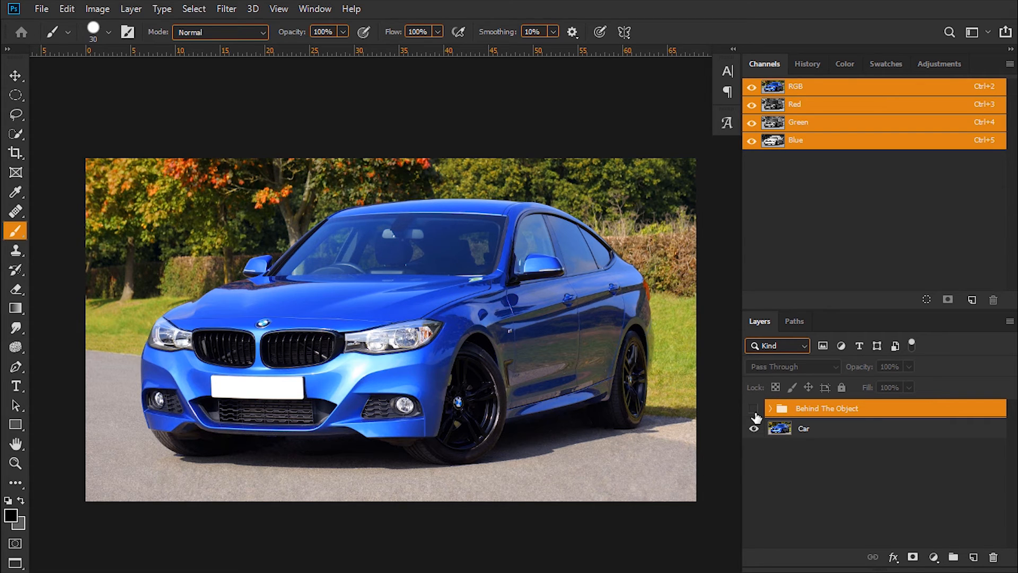
click(753, 411)
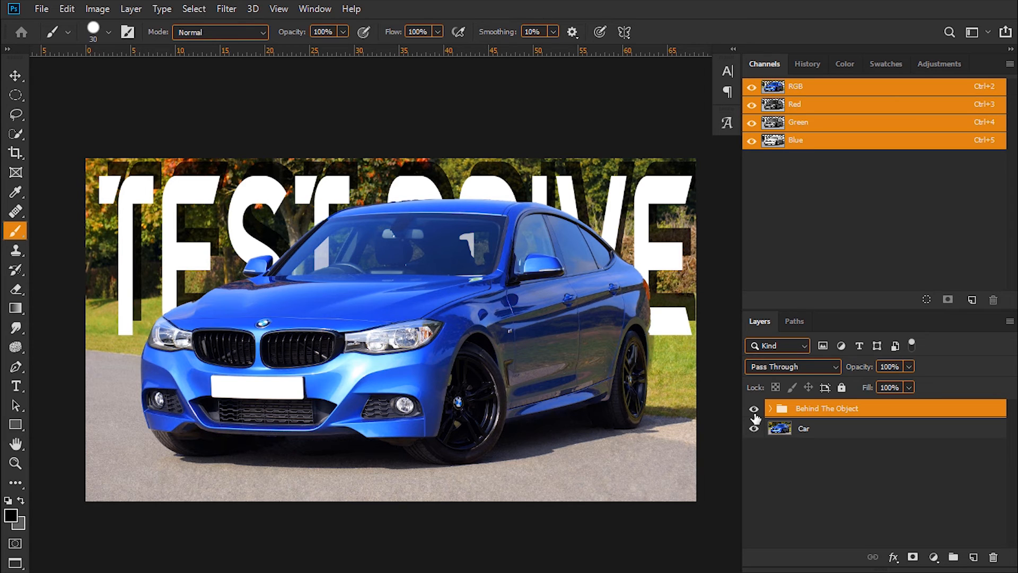
click(754, 412)
click(754, 412)
View the finished composition in full screen mode, fitted to the screen and enlarged, to inspect the result
key(f)
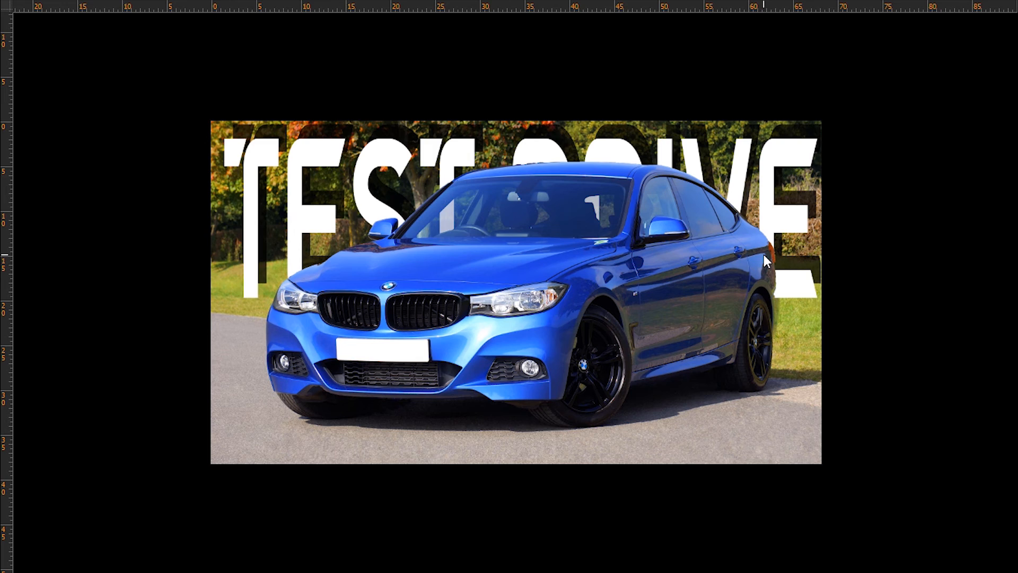
key(ctrl+0)
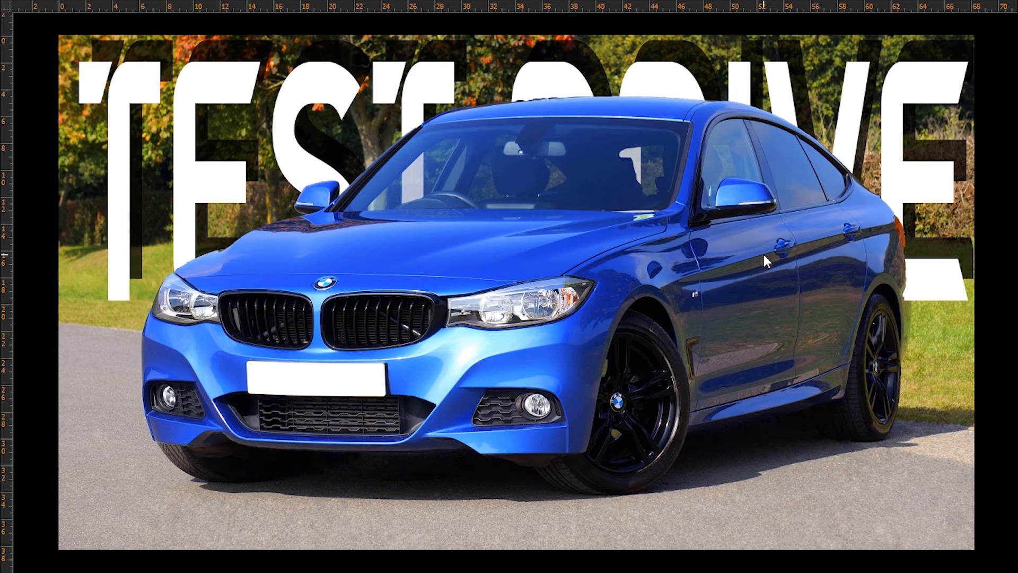
key(space)
mouse_move(808, 247)
mouse_down()
mouse_move(784, 268)
mouse_move(807, 247)
mouse_move(789, 254)
mouse_up()
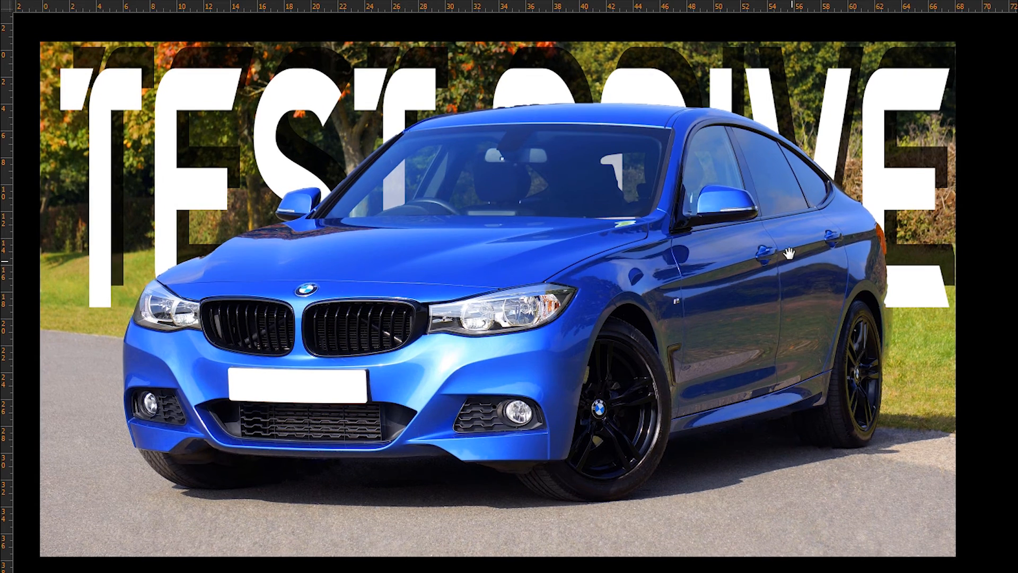
key(ctrl+plus)
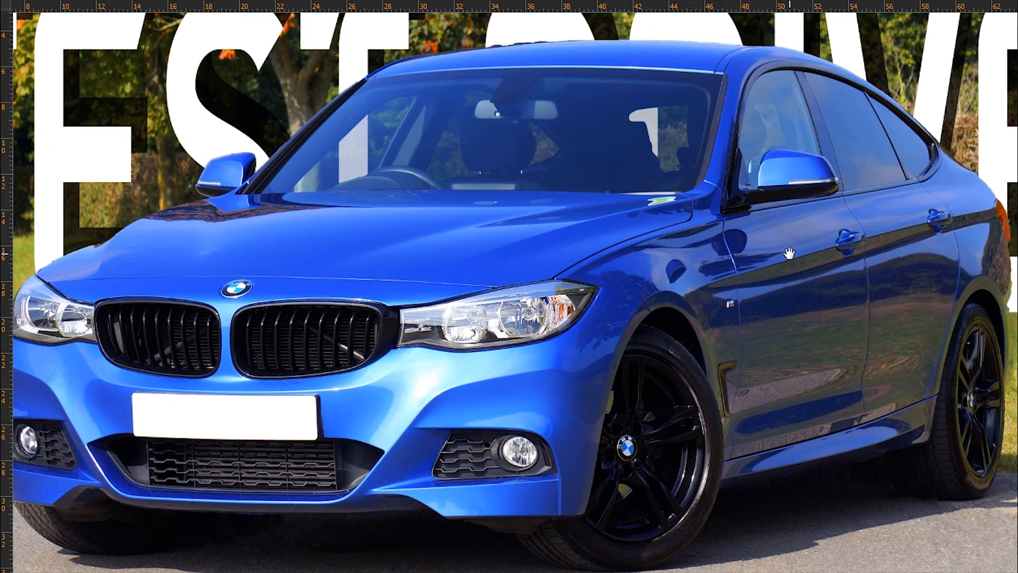